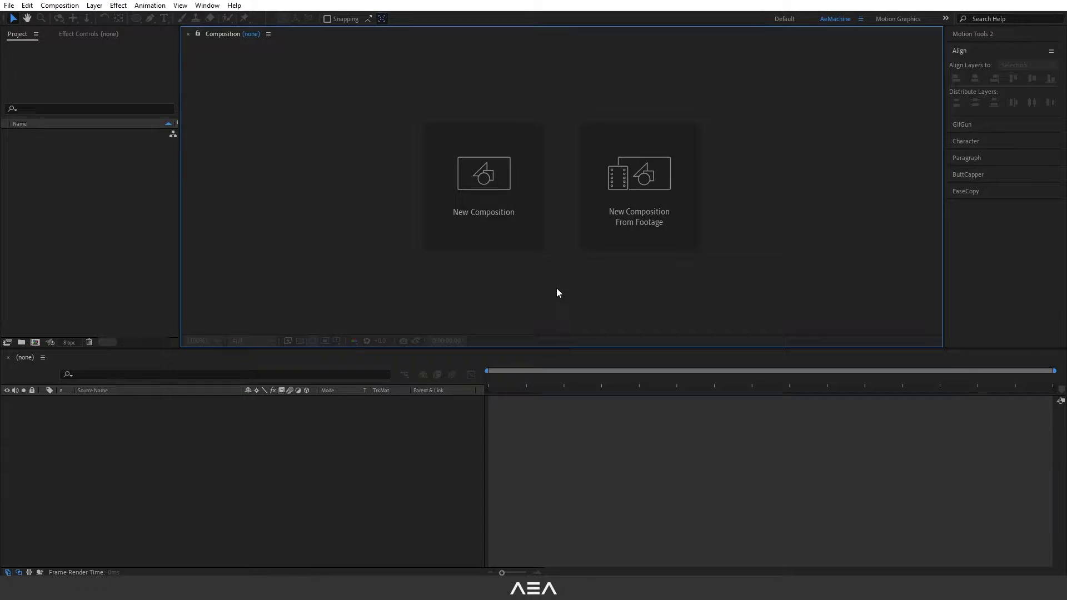
- Make a new HDTV 1080 24 composition, 10 seconds long, named 'Gradient Sunburst Animation'
click(507, 201)
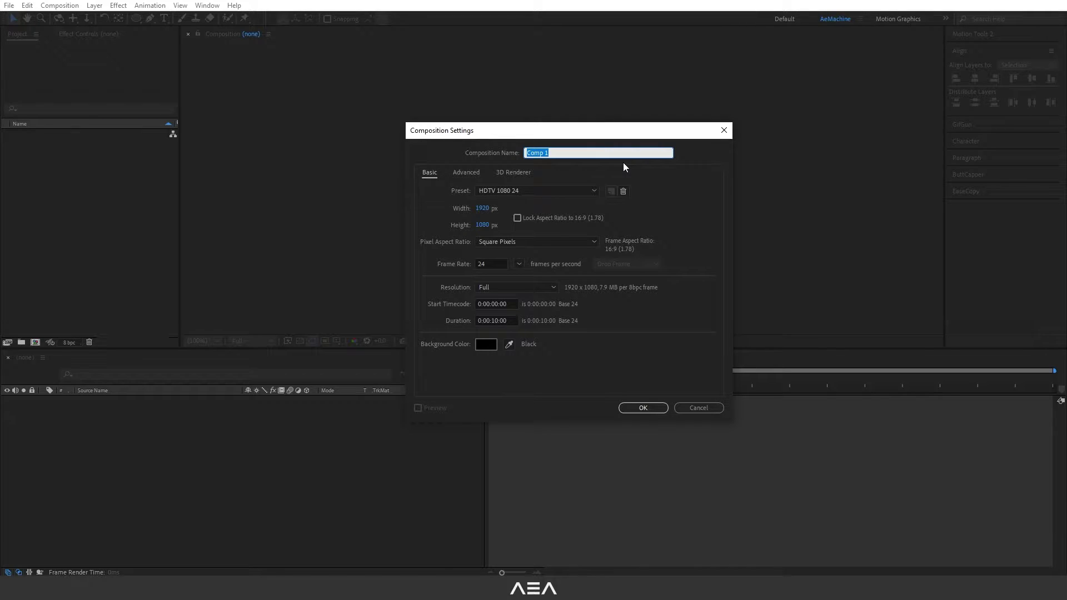
text(Gradient Sunburst Animation)
click(689, 309)
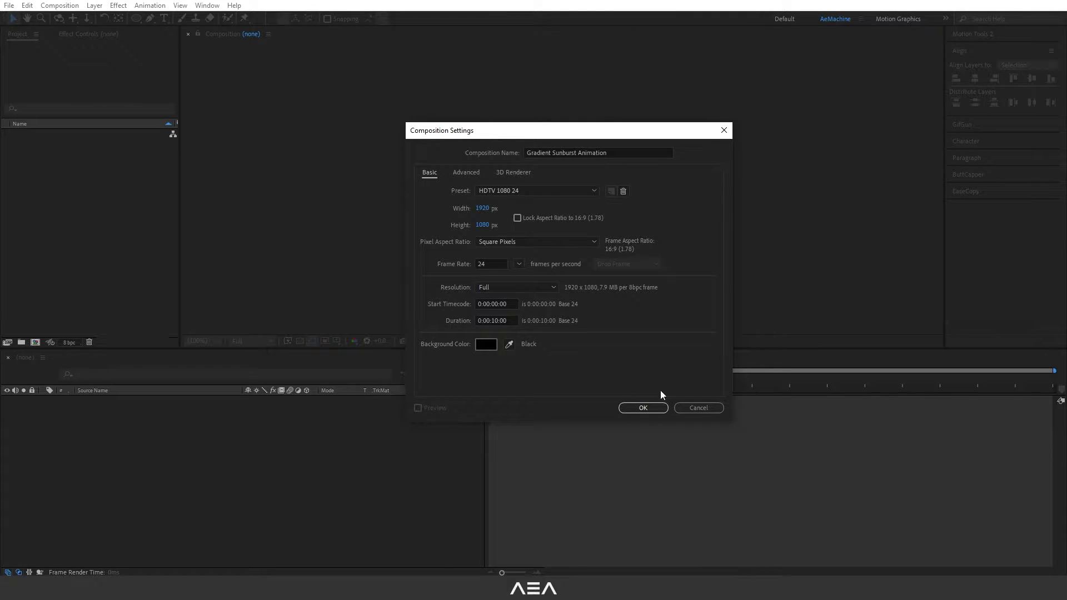
click(643, 407)
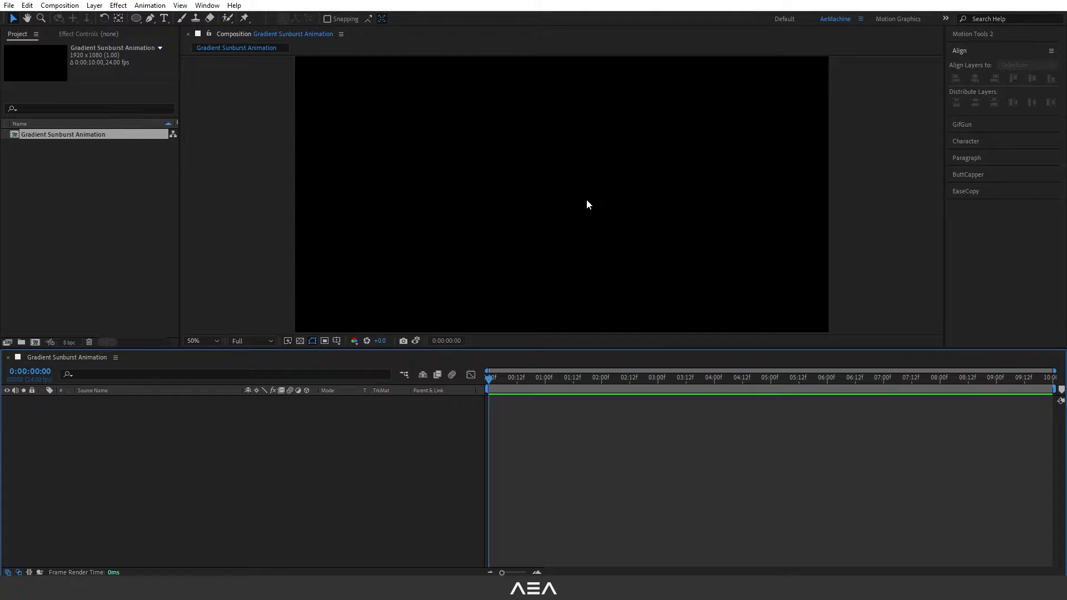
- Select the Ellipse Tool with Fill set to None, a Radial Gradient stroke and 20 px stroke width
click(138, 23)
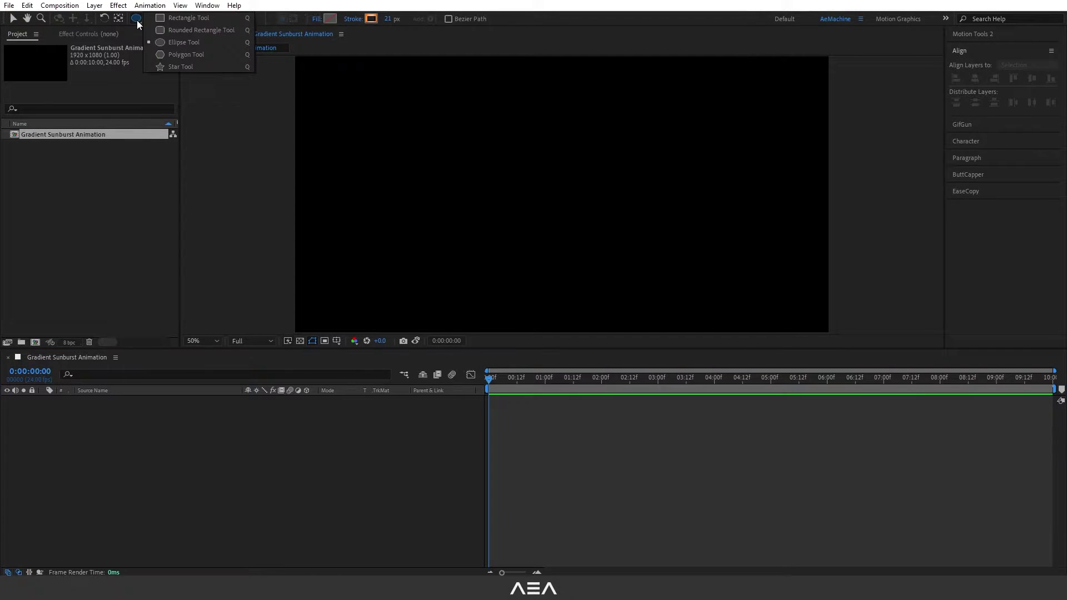
click(168, 42)
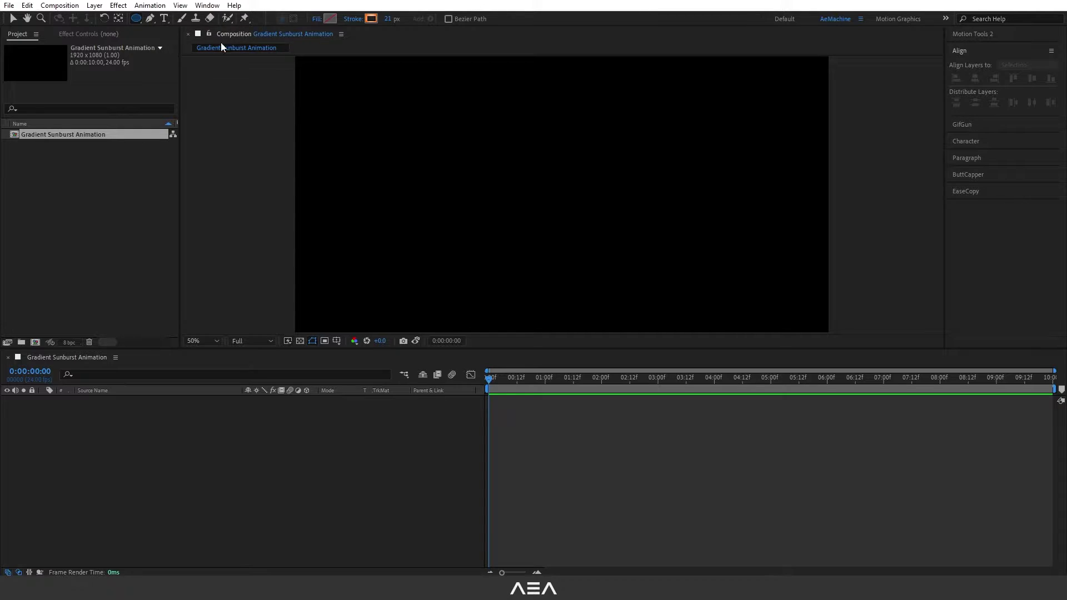
click(318, 21)
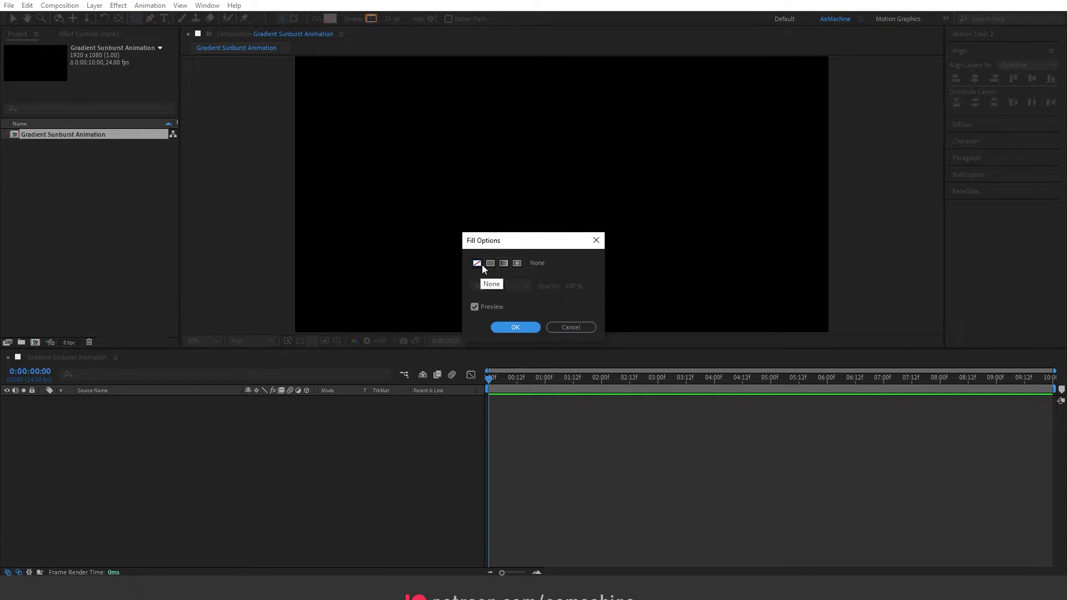
click(516, 328)
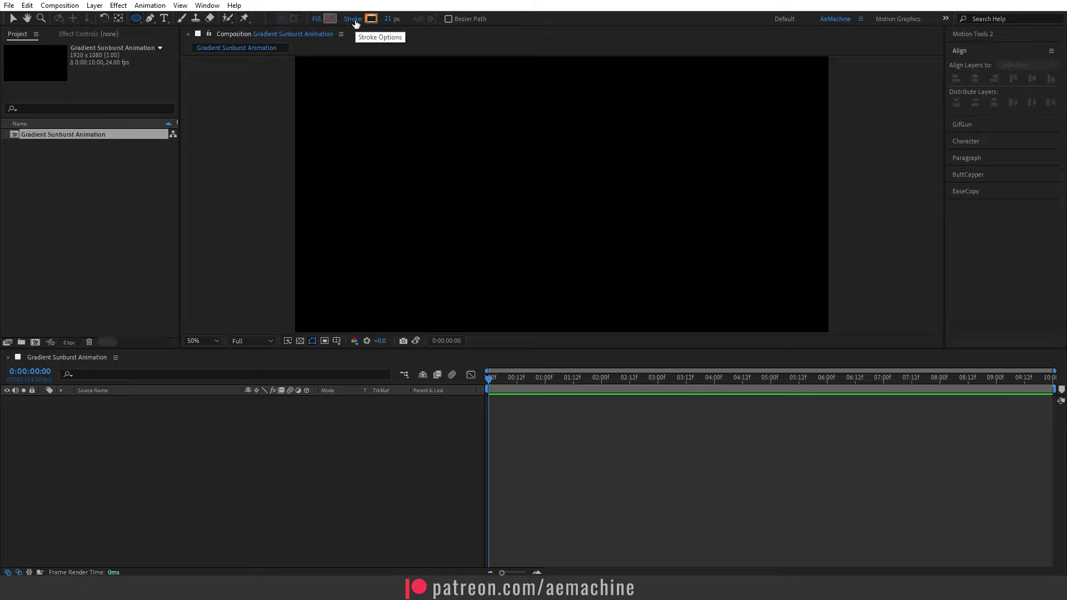
click(354, 20)
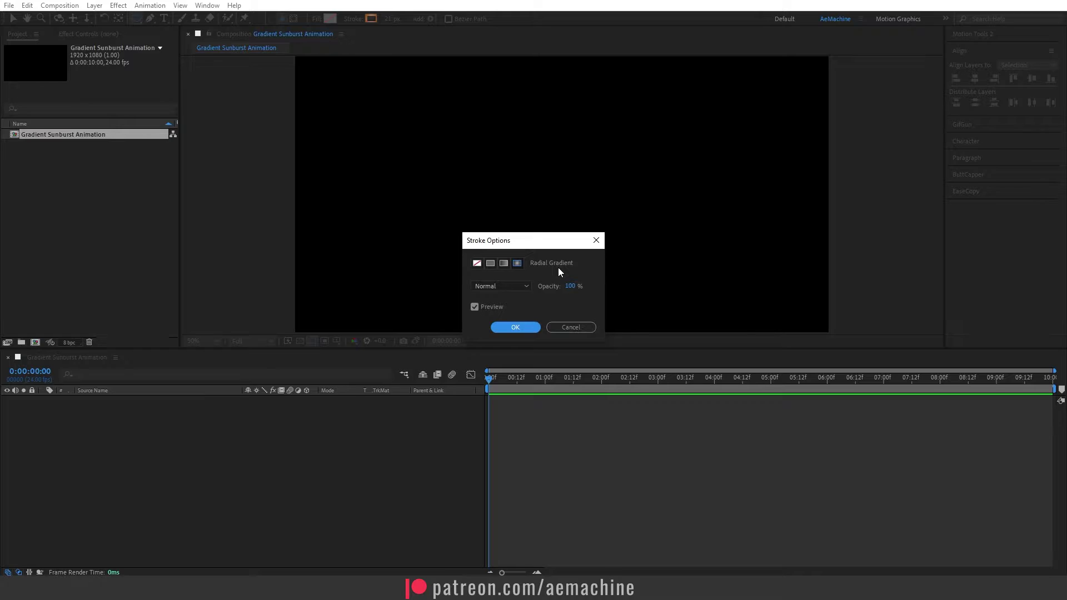
click(518, 328)
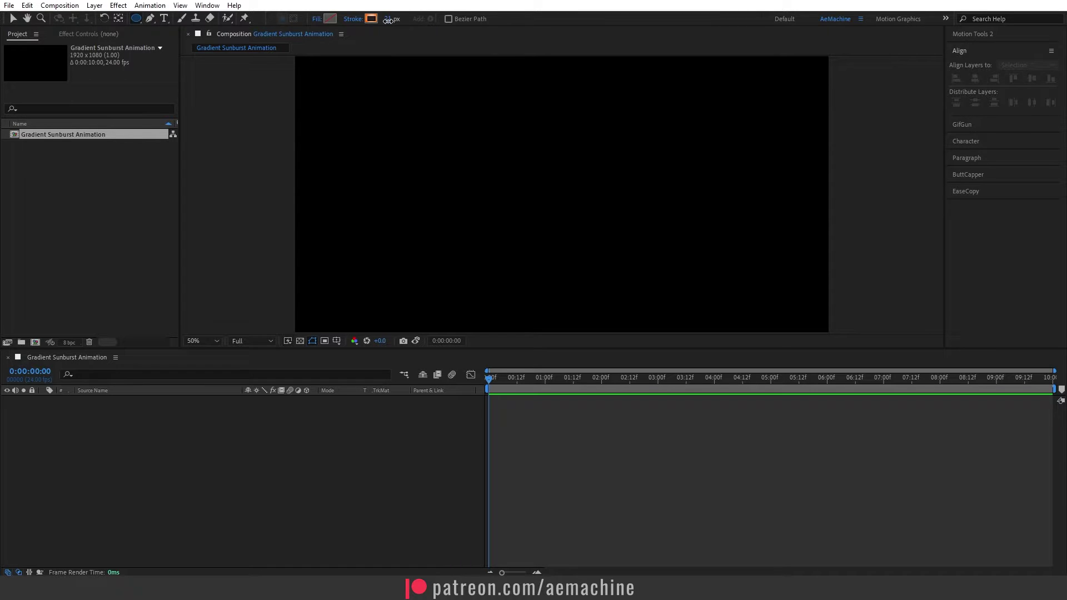
click(388, 20)
text(20)
key(Return)
- Draw a circle, move its anchor point to its centre, and align it to the composition's horizontal and vertical centre
drag(481, 138, 612, 240)
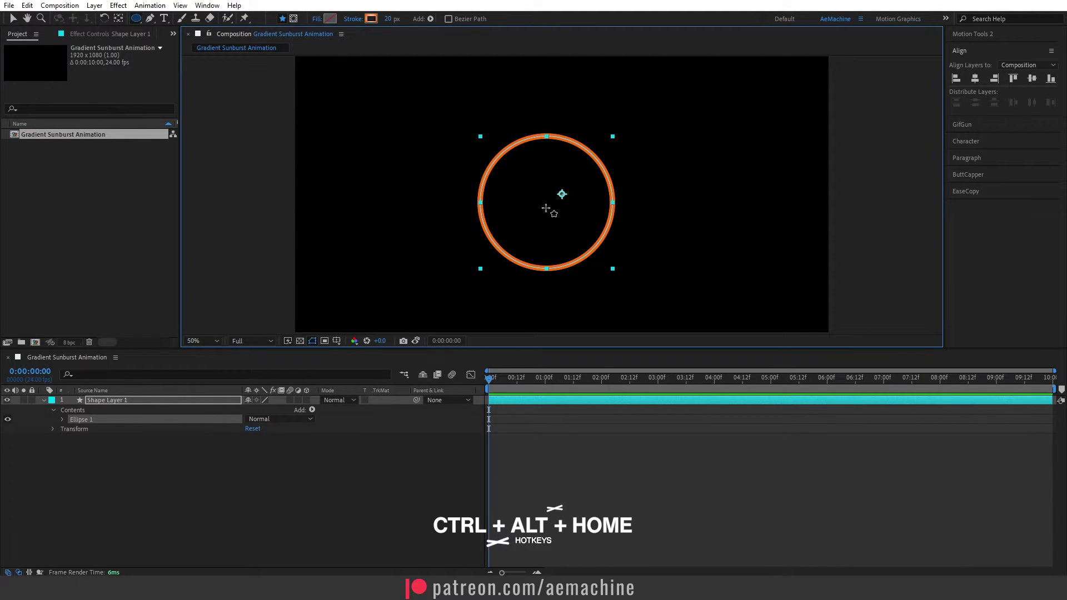
key(ctrl+alt+Home)
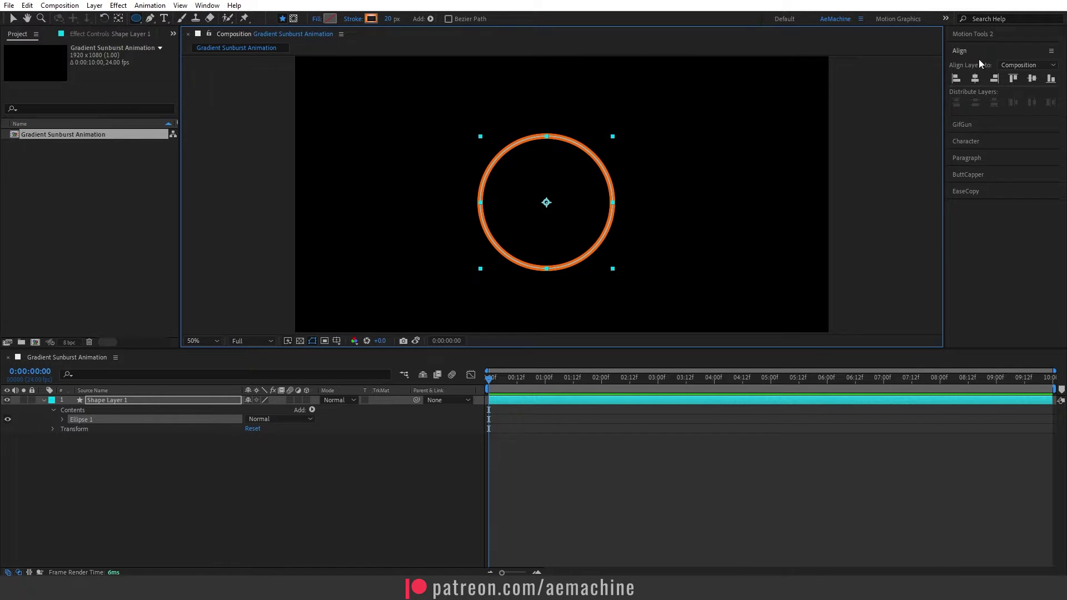
click(977, 78)
click(1032, 79)
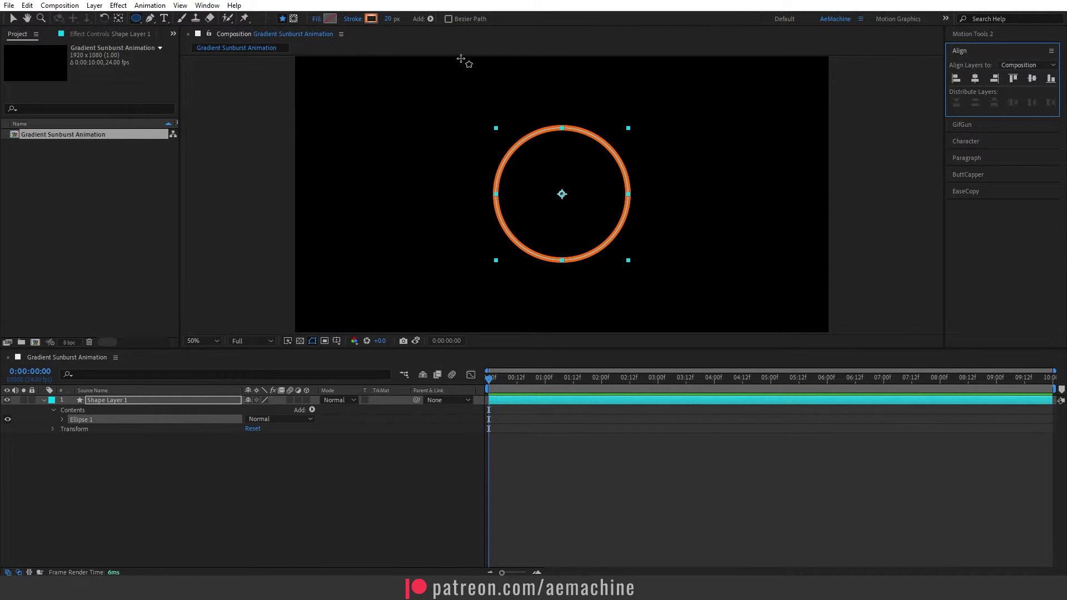
click(207, 8)
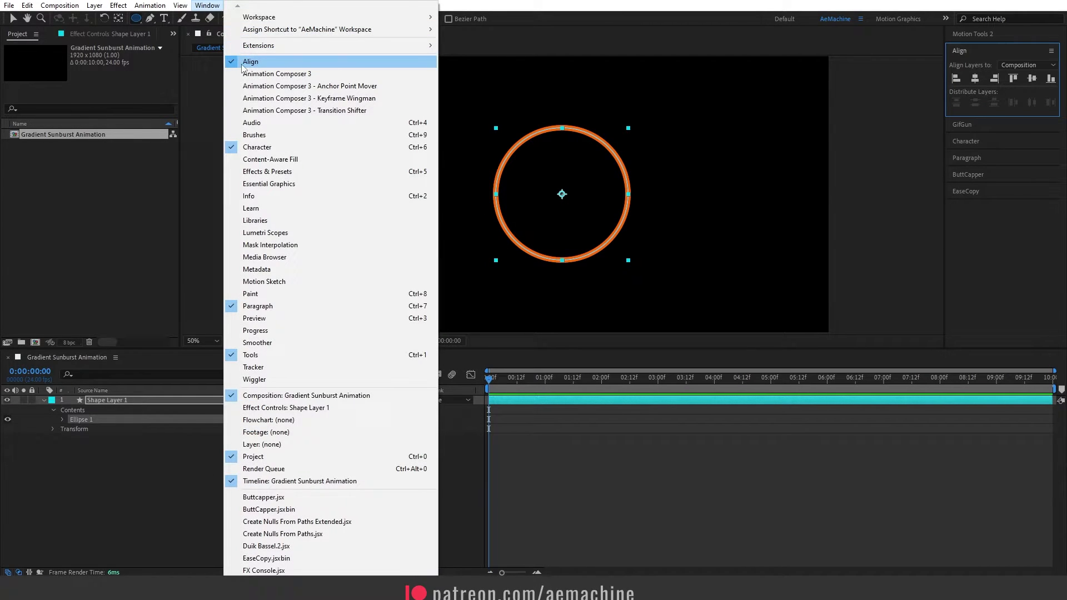
click(114, 464)
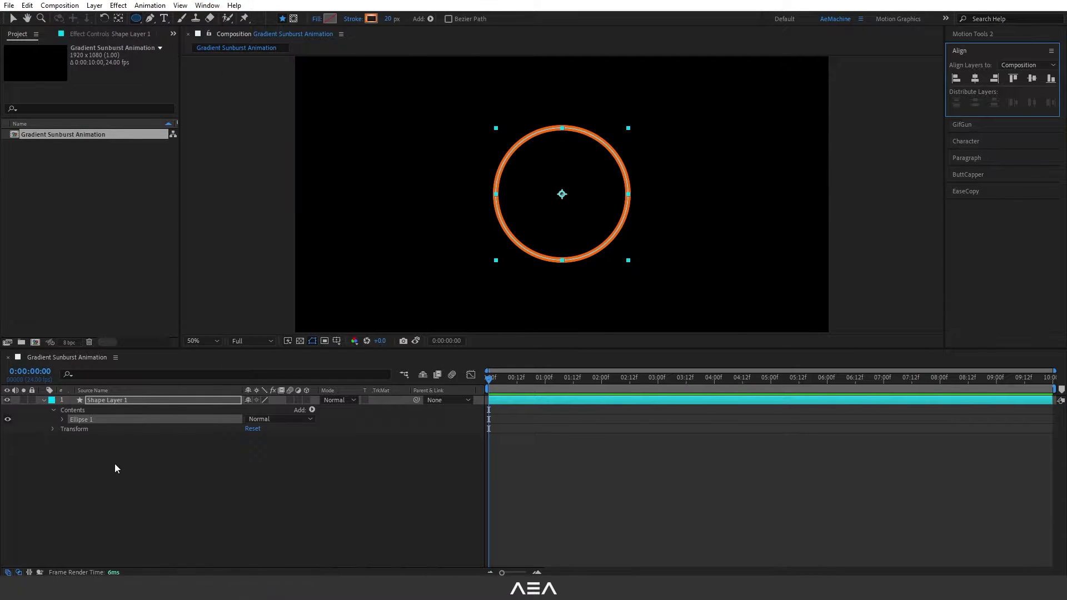
- Set Ellipse 1's gradient stroke width to 1300 and its Ellipse Path size to 1300 × 1300
click(62, 421)
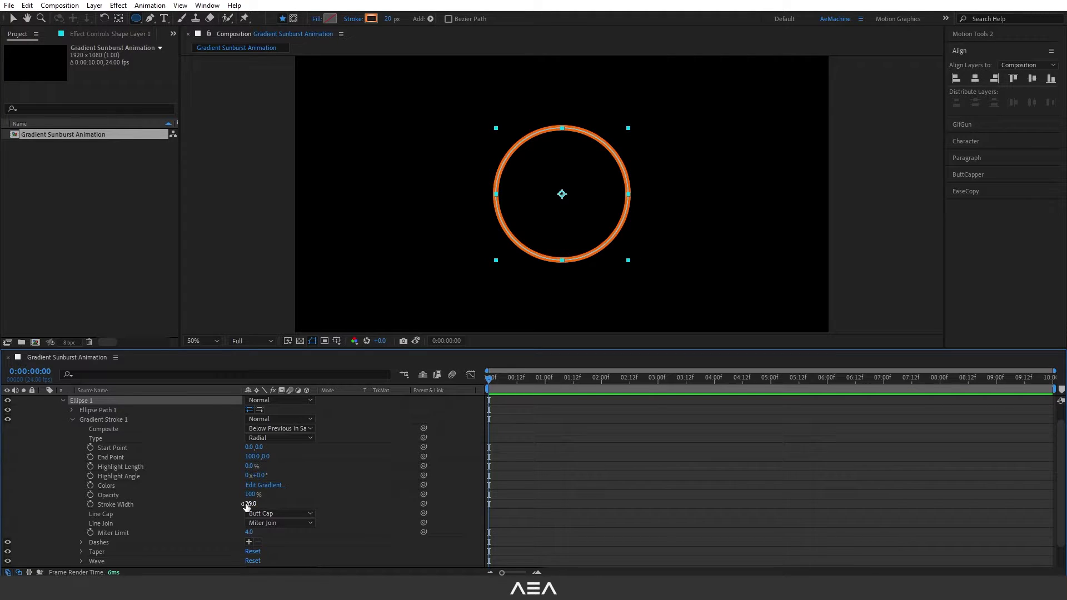
drag(246, 506, 385, 505)
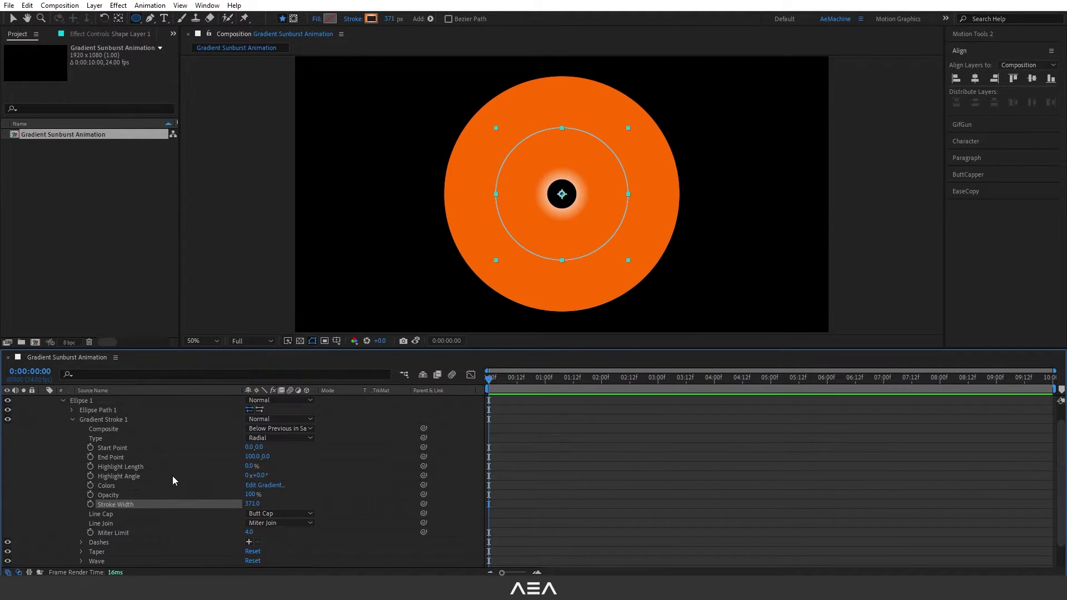
scroll(73, 451, up, 1)
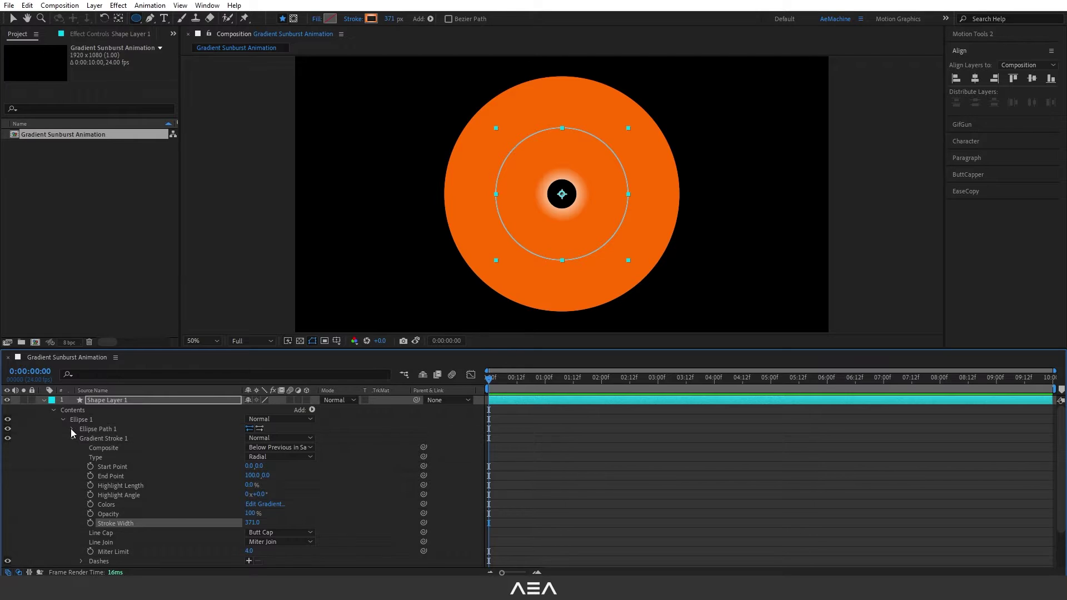
click(71, 429)
drag(261, 437, 601, 453)
scroll(300, 485, down, 2)
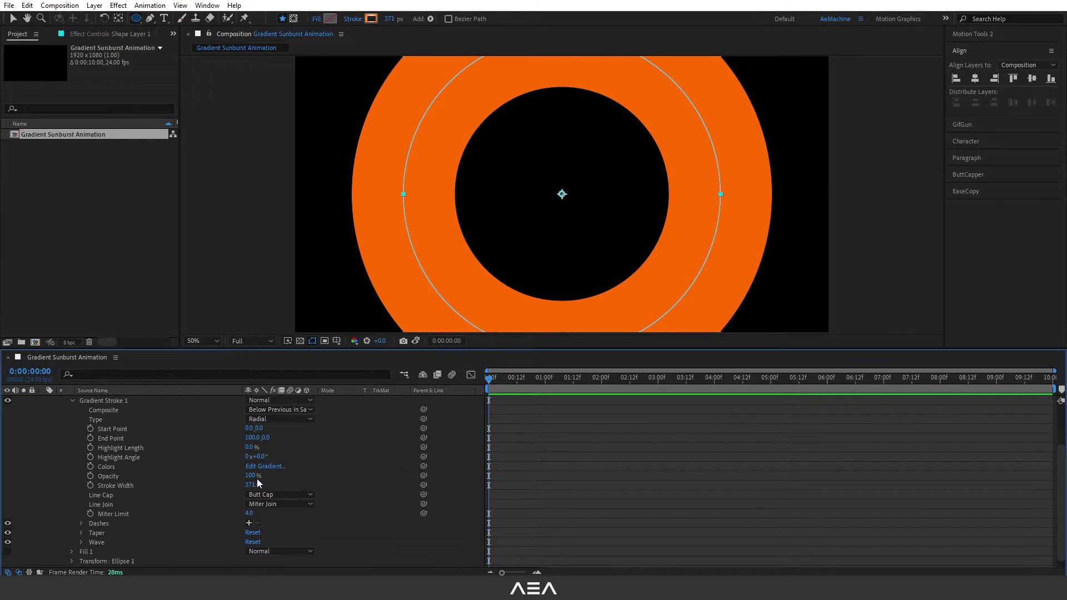
drag(250, 485, 359, 481)
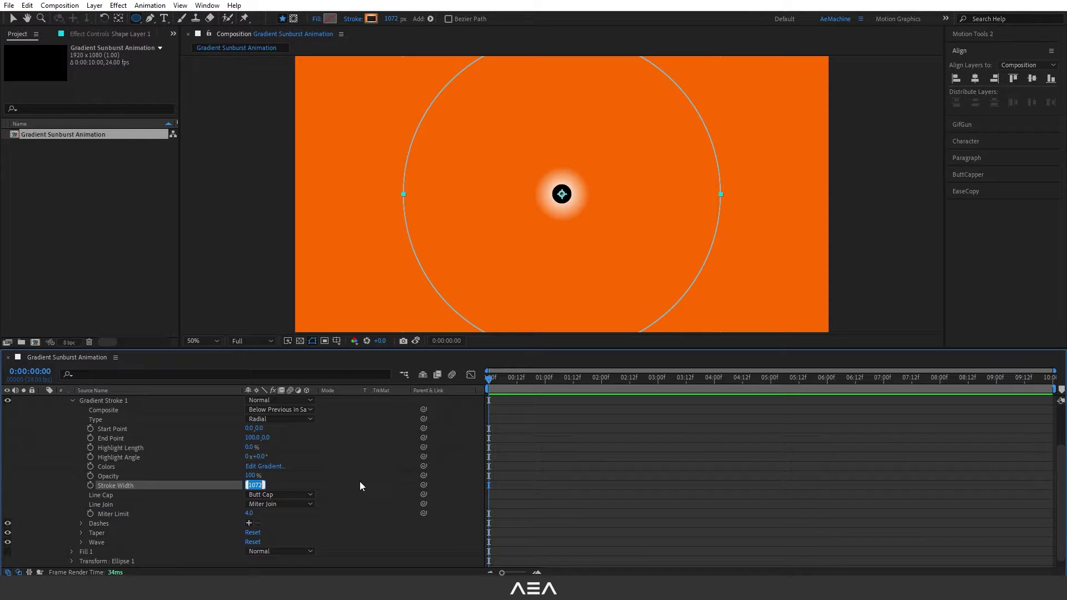
text(1300)
click(359, 481)
scroll(344, 472, up, 2)
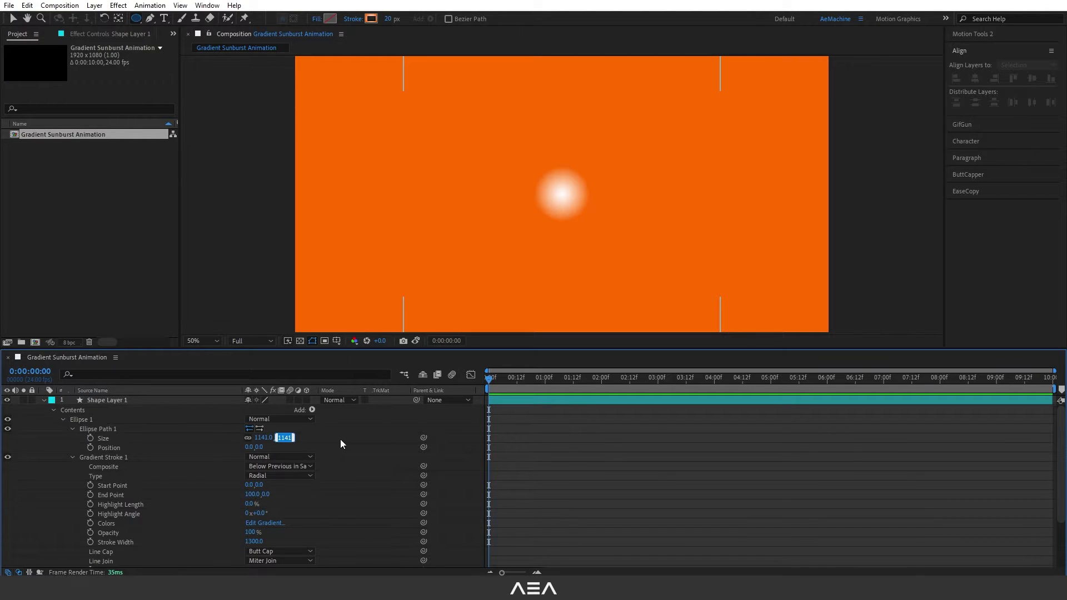
text(1300)
key(Return)
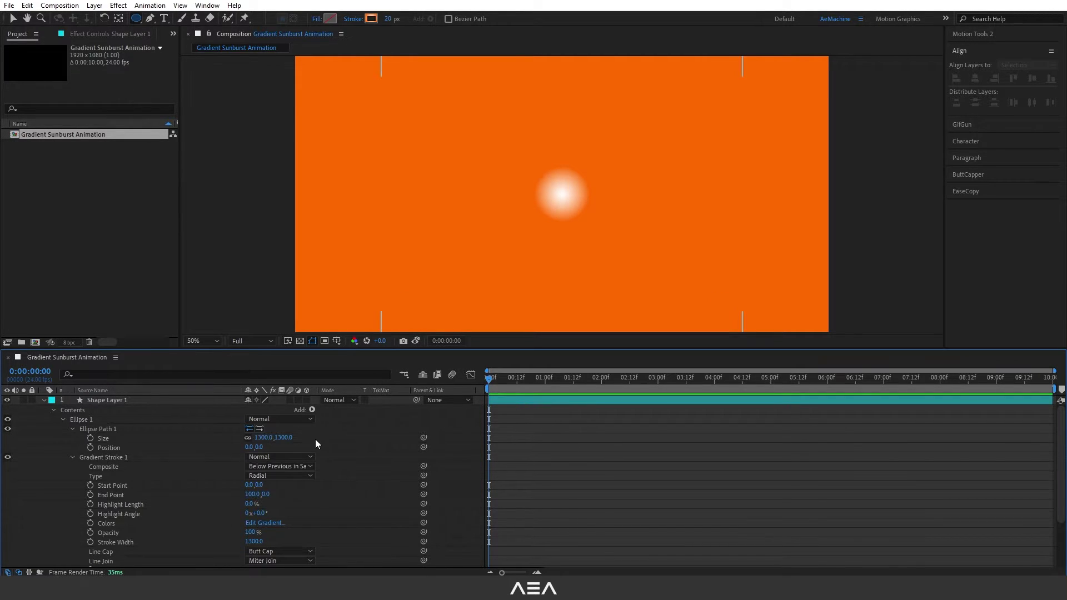
- Add a 145.9 dash to the gradient stroke to form sunburst rays, then edit the gradient colours
click(316, 439)
scroll(317, 439, down, 4)
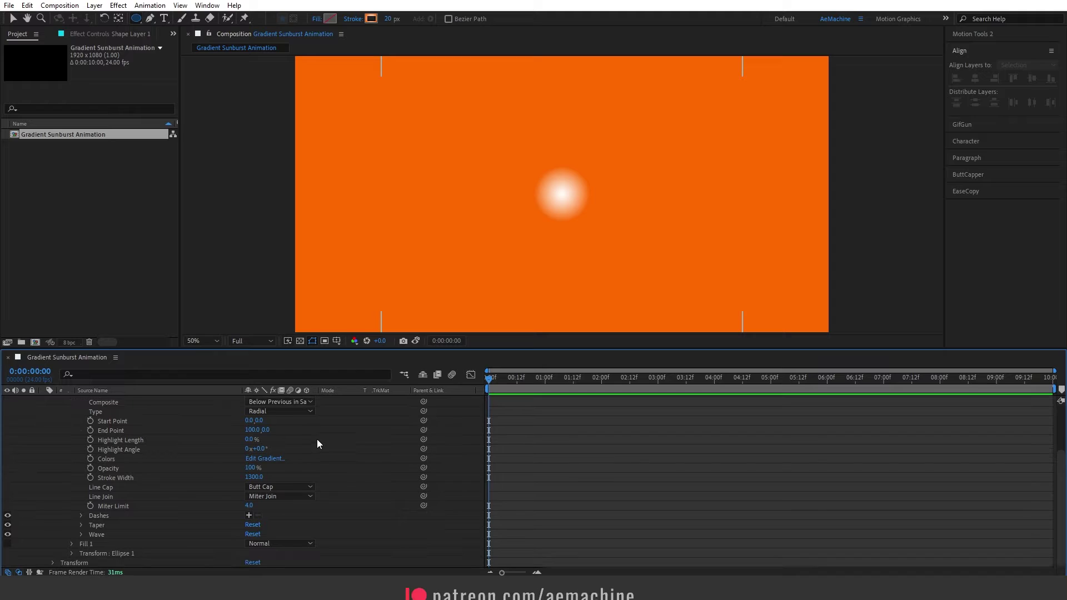
click(105, 517)
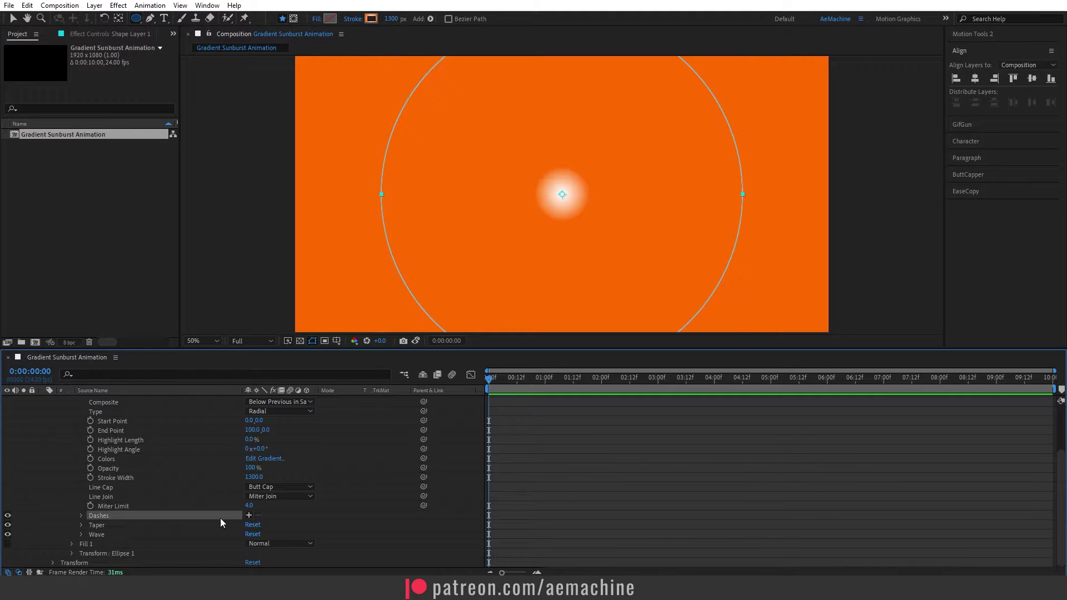
click(249, 517)
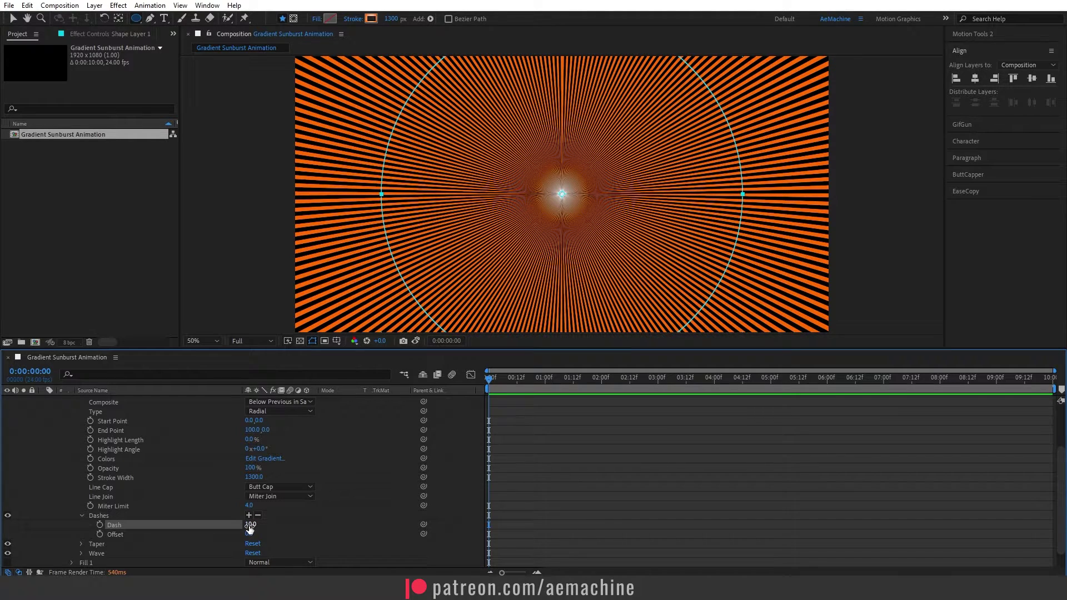
drag(249, 529, 332, 523)
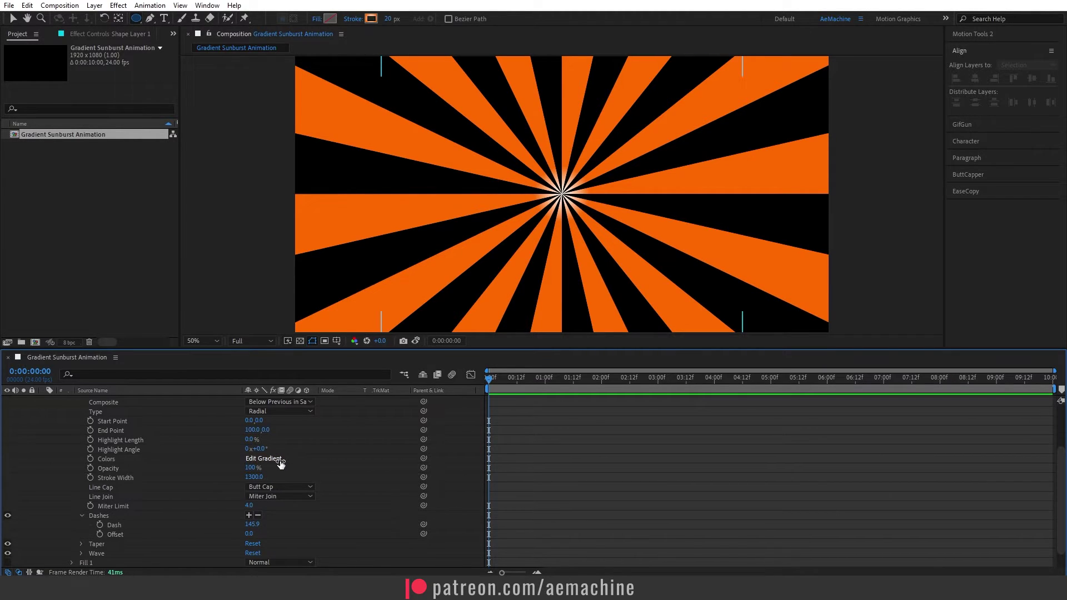
click(281, 460)
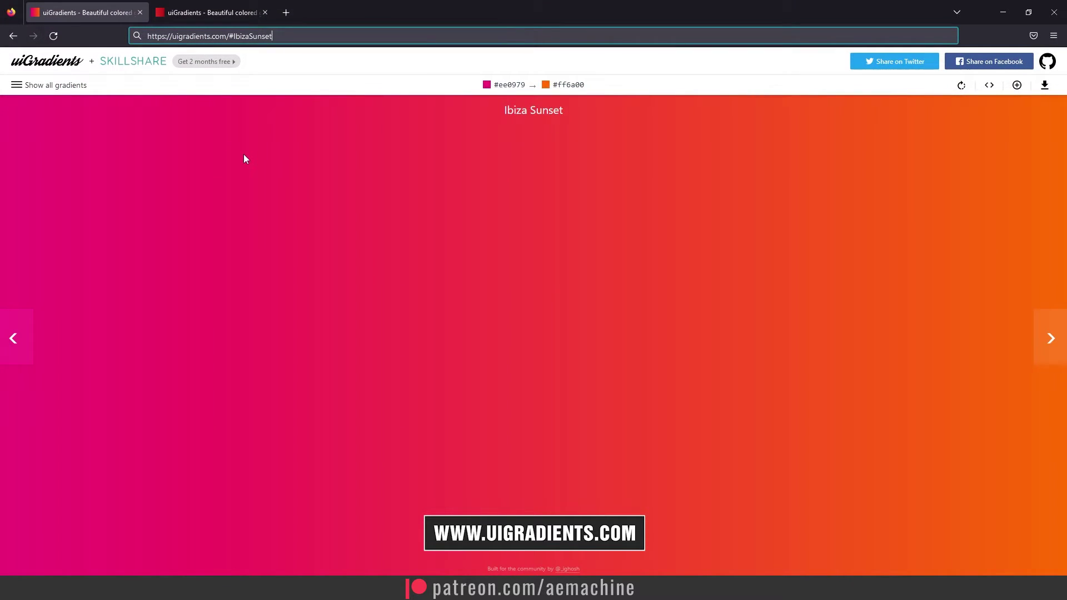
- Set the gradient stops to pink EE0979 and orange FF6A00, using hex codes copied from uiGradients' Ibiza Sunset
click(505, 89)
key(alt+Tab)
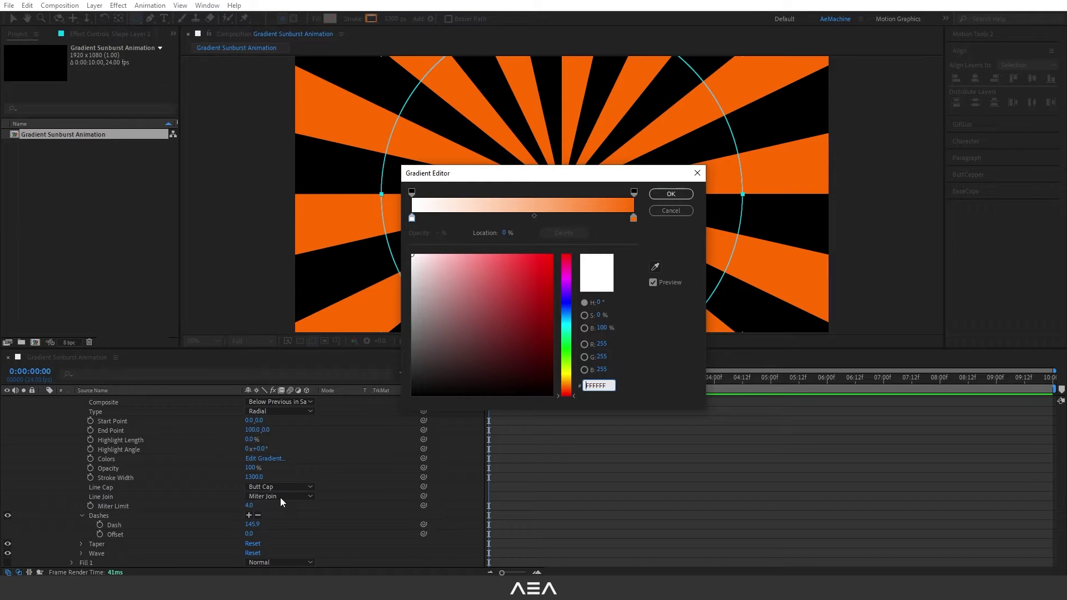
click(598, 385)
text(EE0979)
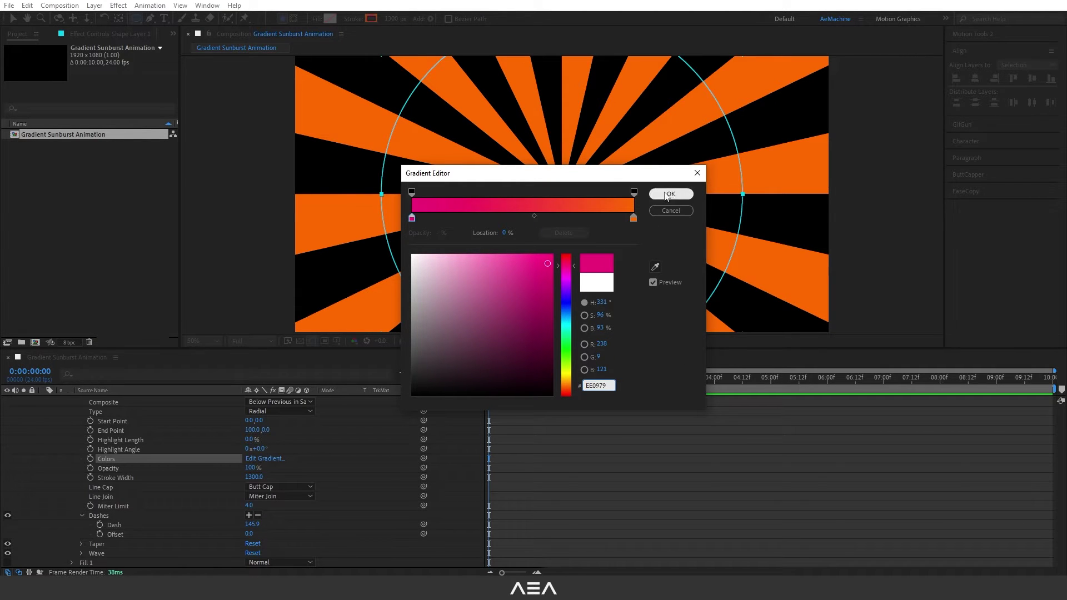
click(671, 193)
key(alt+Tab)
key(ctrl+Tab)
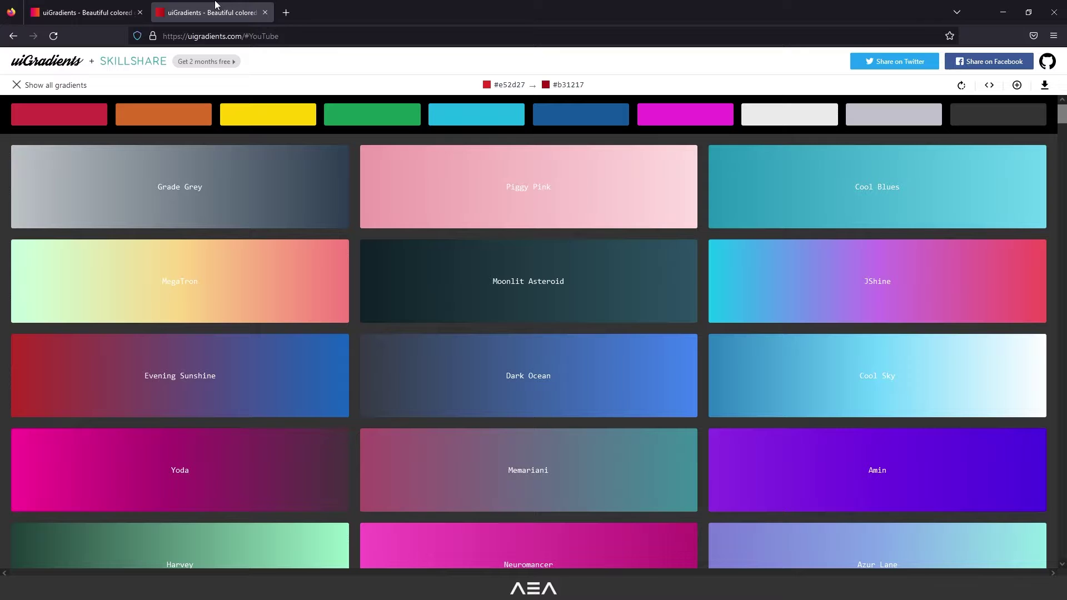
scroll(572, 245, down, 10)
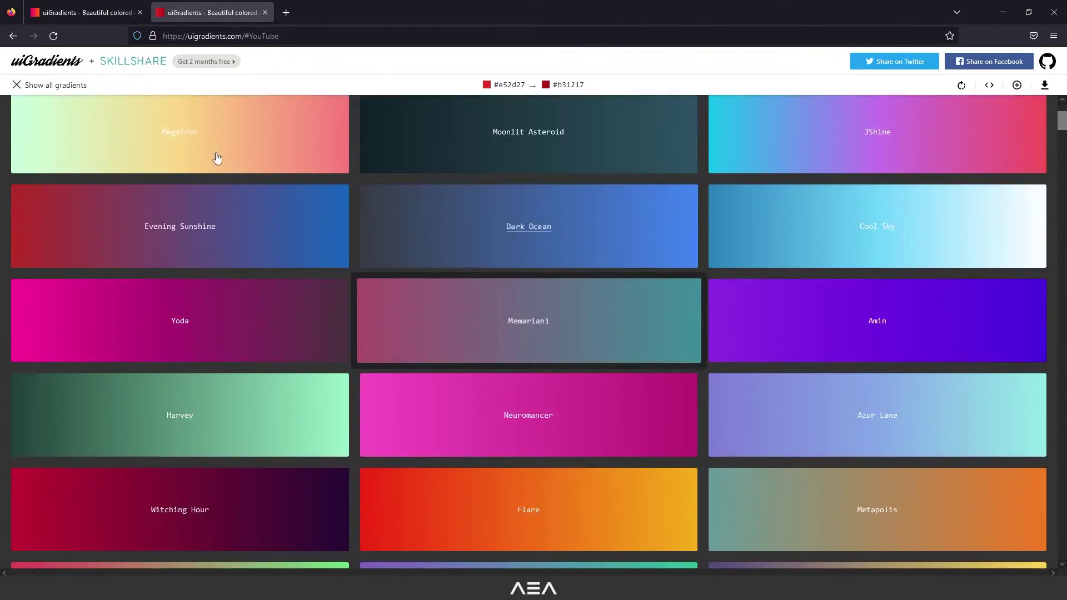
click(59, 12)
click(555, 93)
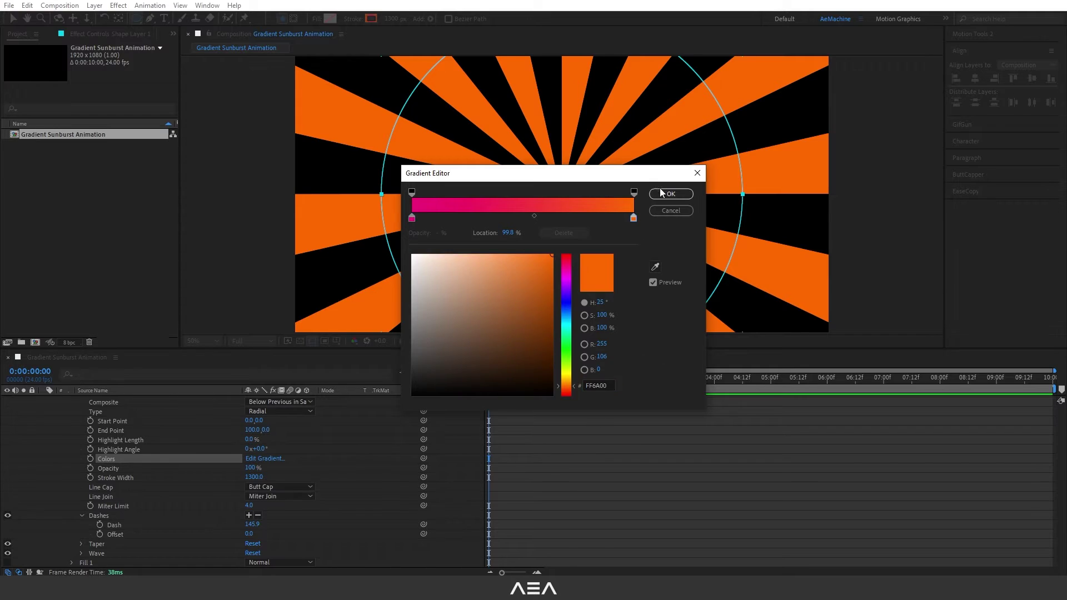
click(670, 193)
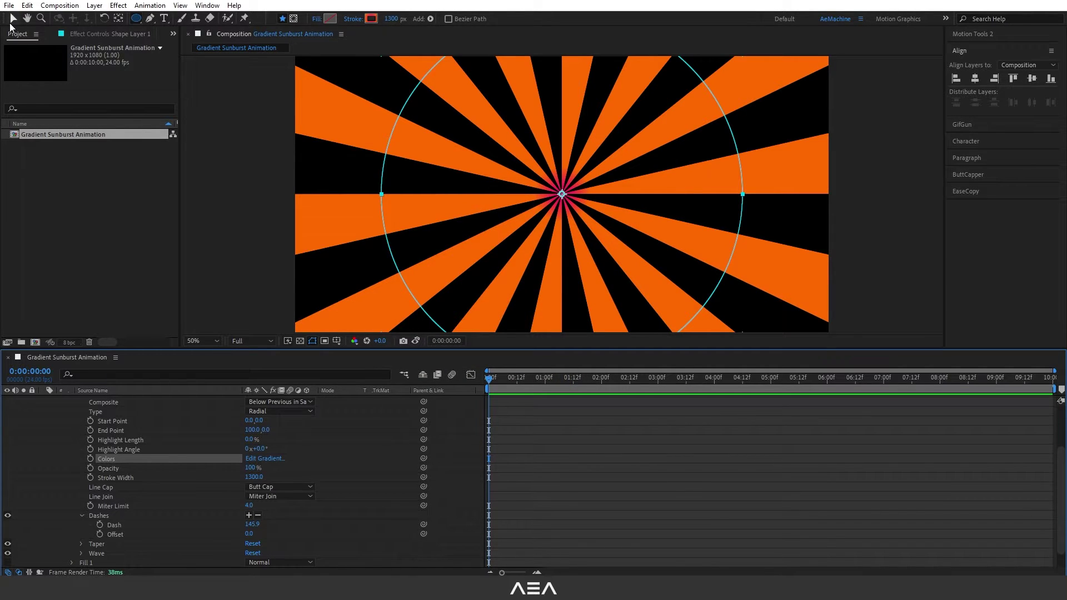
- Drag the gradient end point outward to 692.0, 418.0 so the rays fade from pink to orange
click(12, 19)
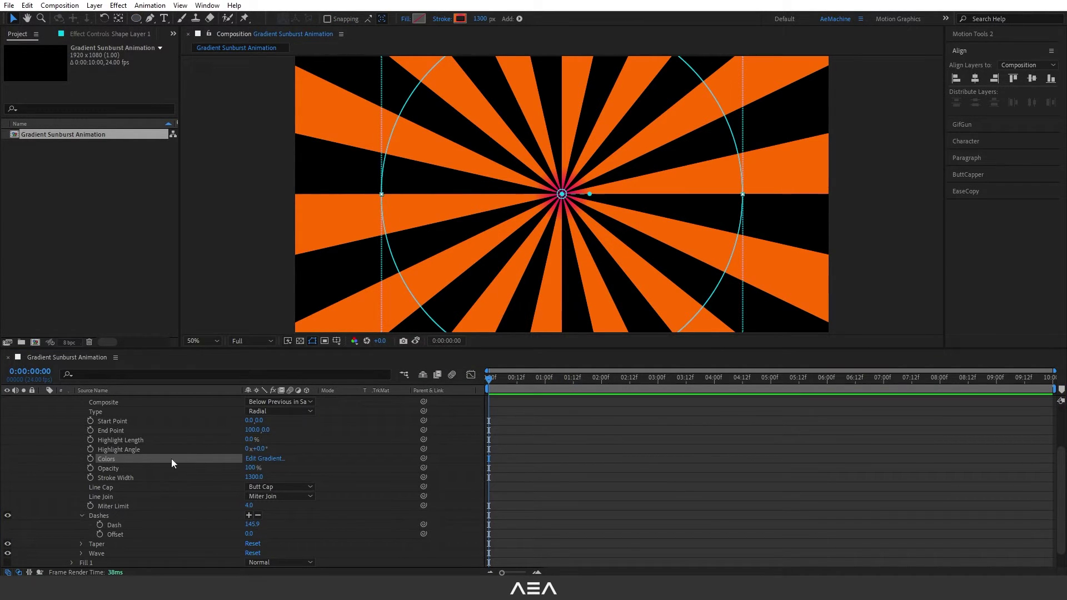
drag(590, 194, 757, 311)
click(385, 446)
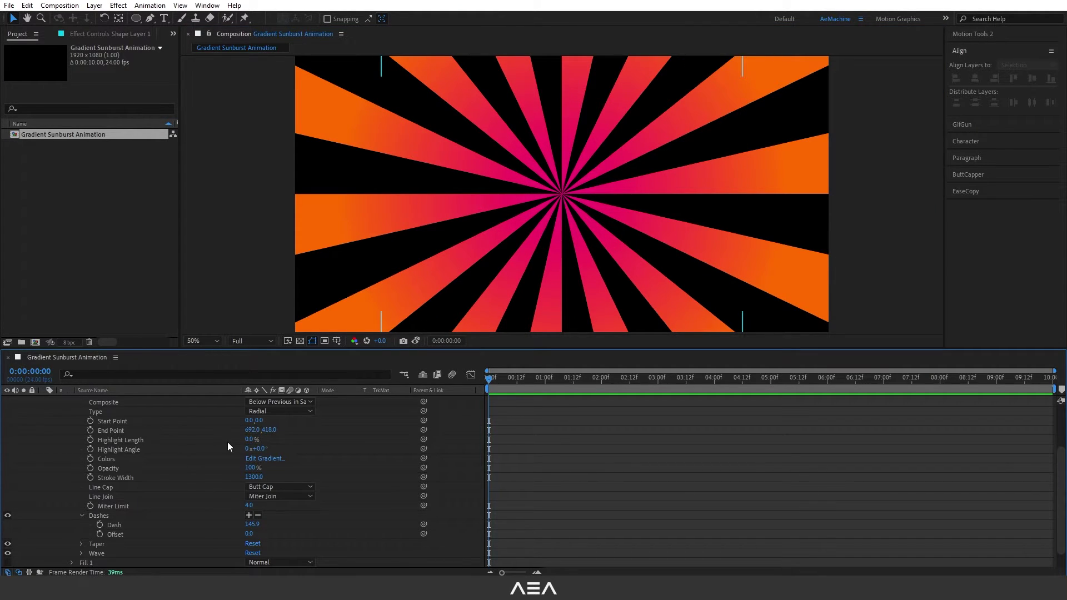
- Select Shape Layer 1 and put its name into edit mode for renaming
scroll(195, 448, up, 2)
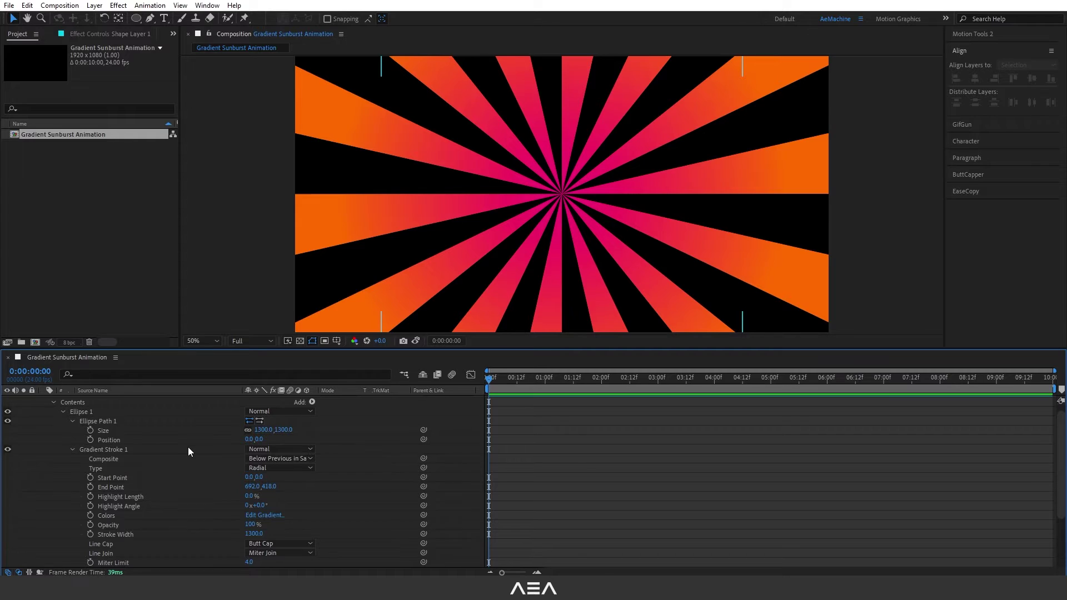
scroll(188, 447, up, 1)
click(115, 401)
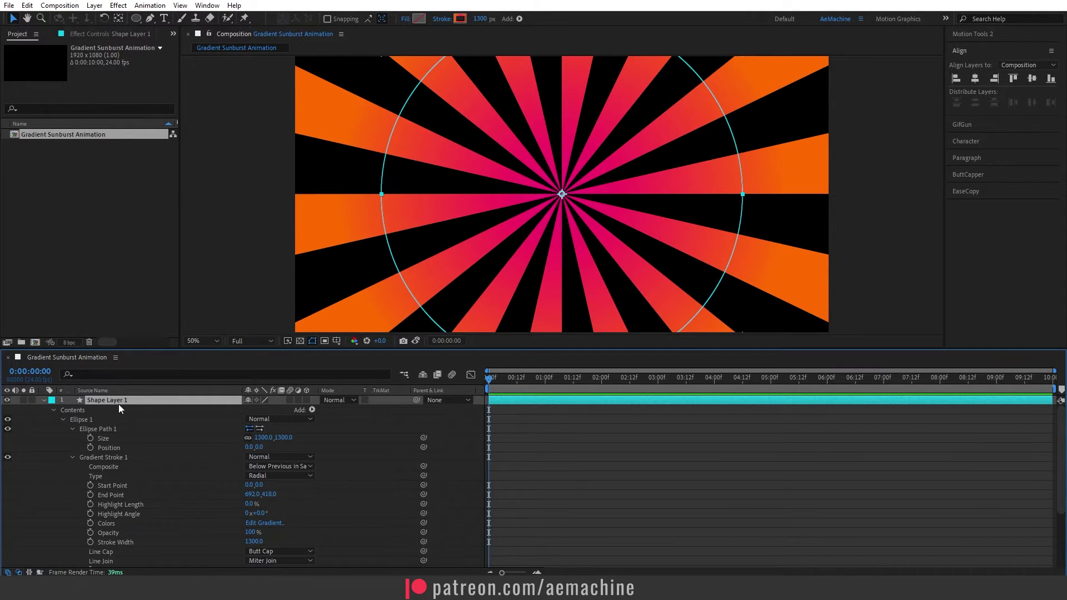
key(Return)
- Name the layer Sunburst, keyframe Rotation from 0° at the start to 180° at the end, and preview
text(Sunburst)
key(Return)
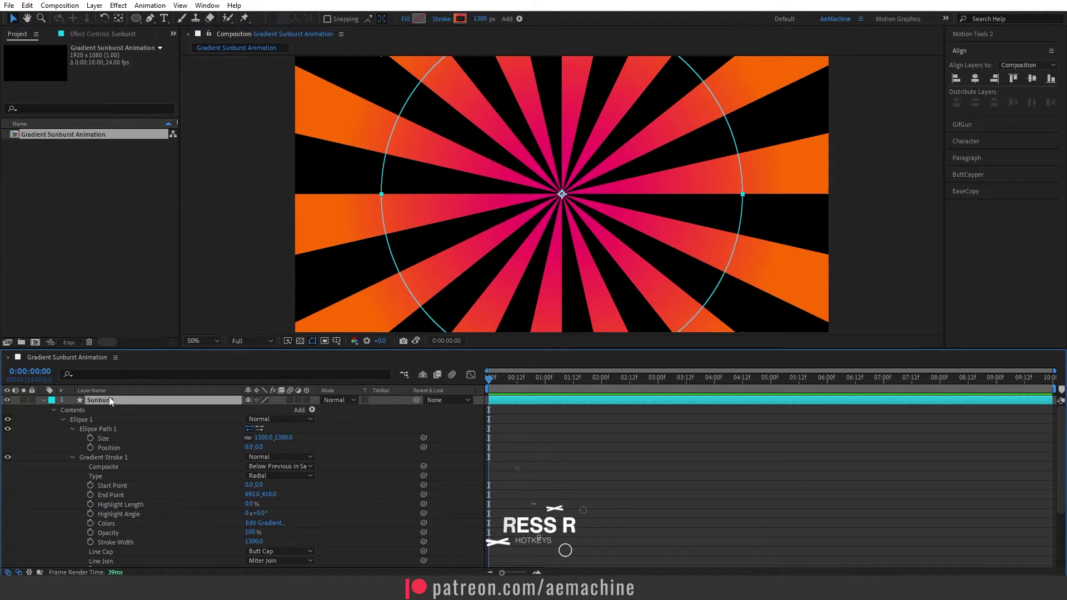
key(r)
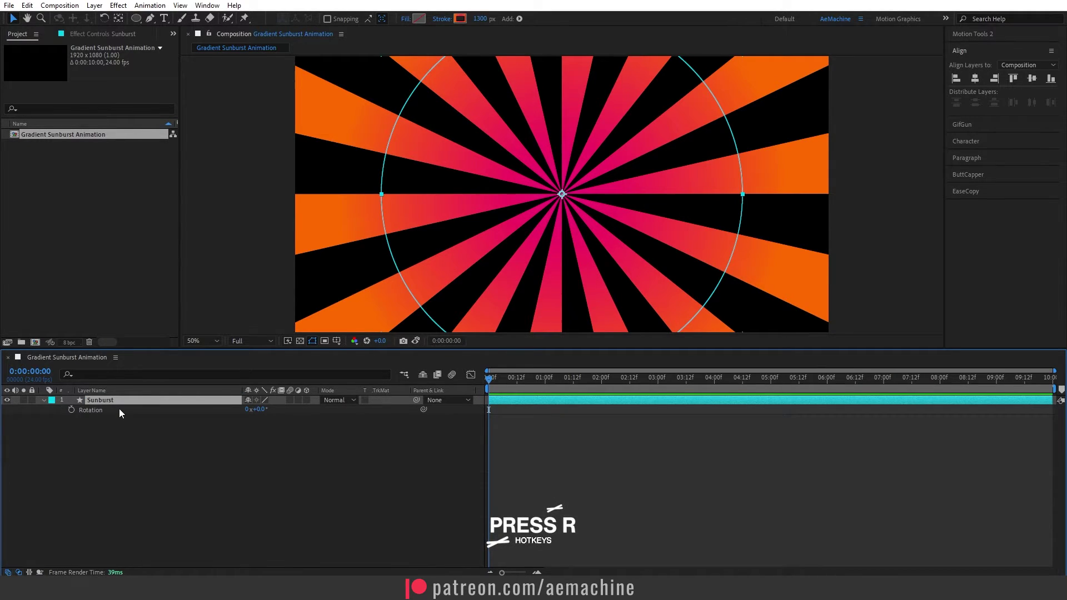
click(71, 410)
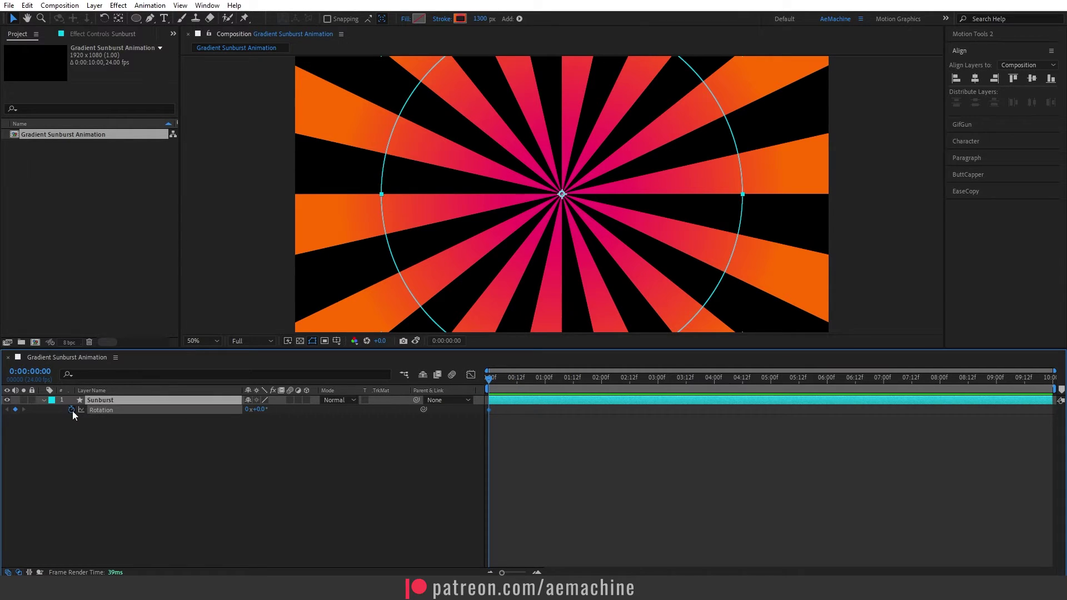
drag(524, 378, 1050, 378)
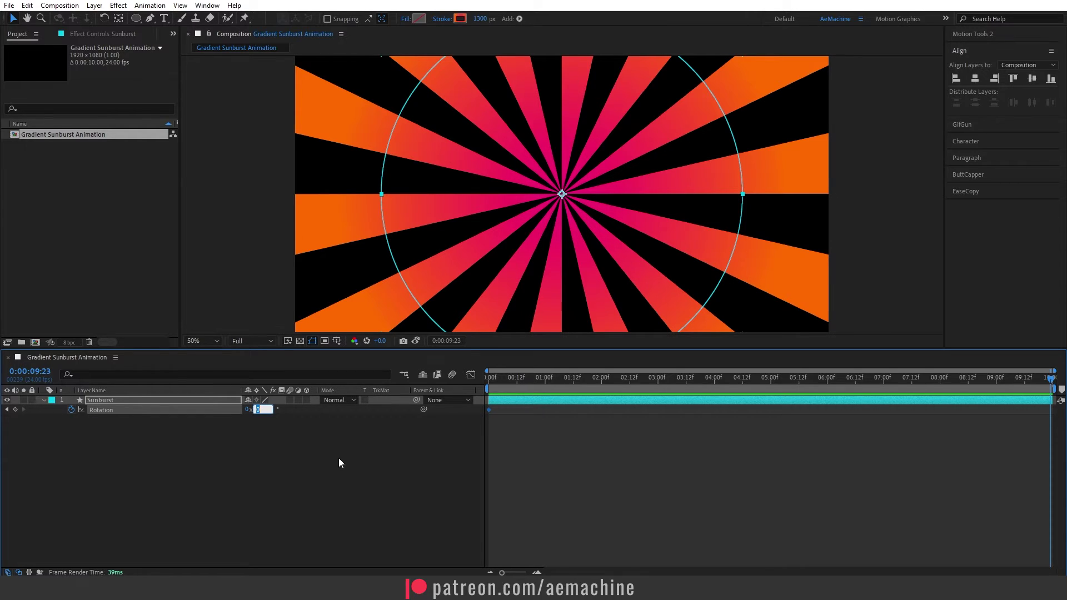
text(180)
click(339, 457)
key(space)
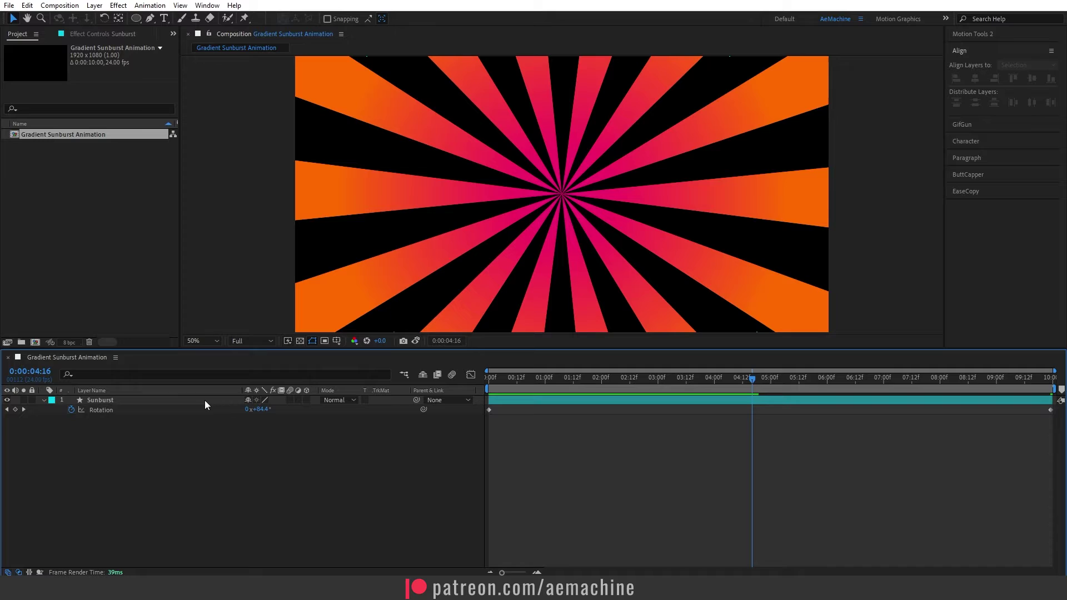
- Add an adjustment layer above Sunburst and name it FX
right_click(143, 444)
mouse_move(219, 310)
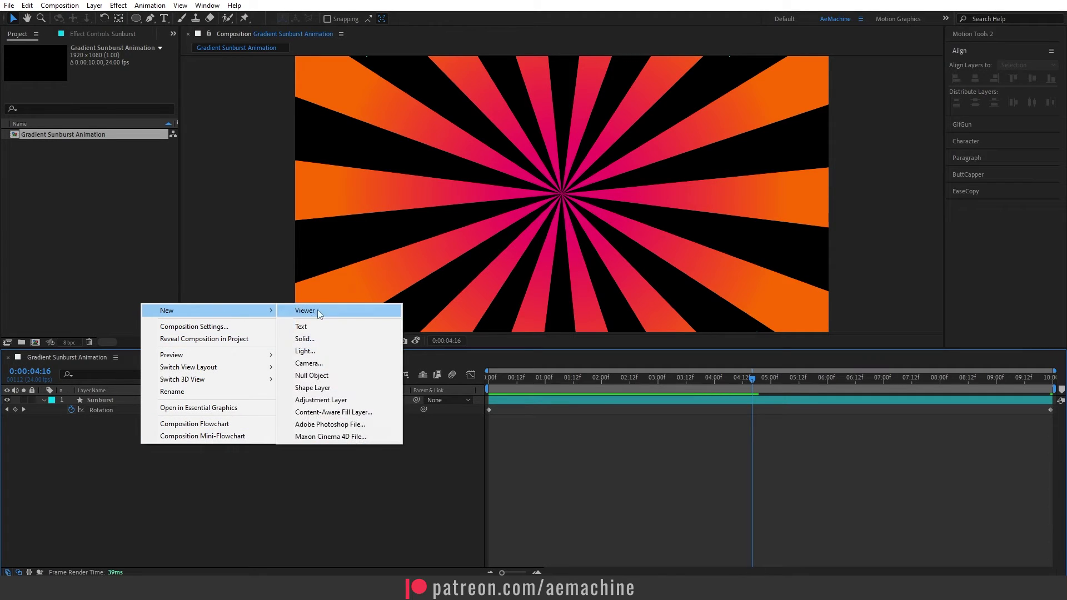
click(324, 401)
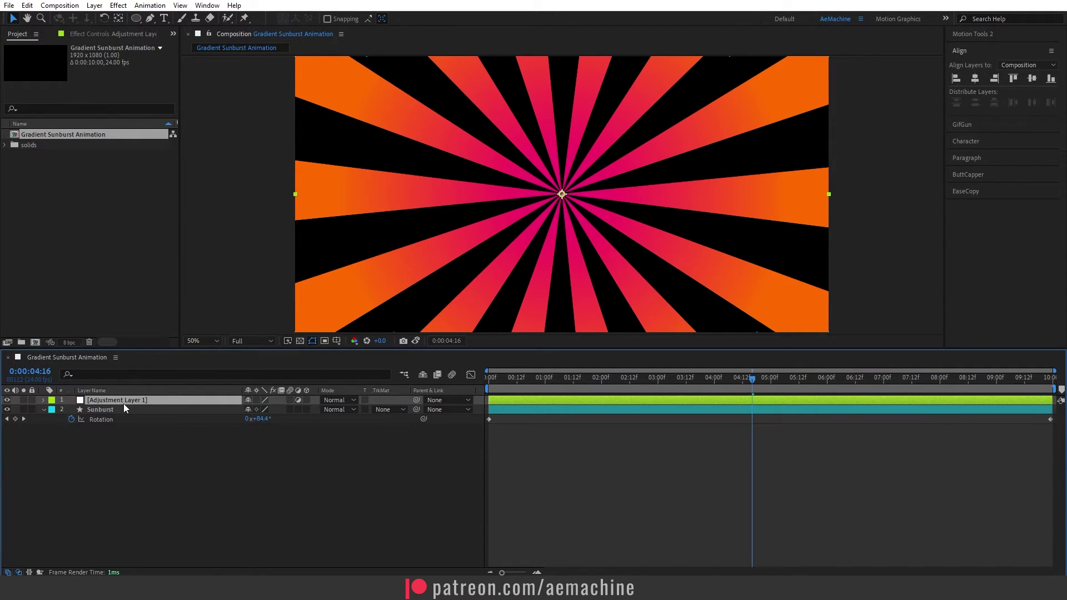
key(Return)
text(FX)
key(Return)
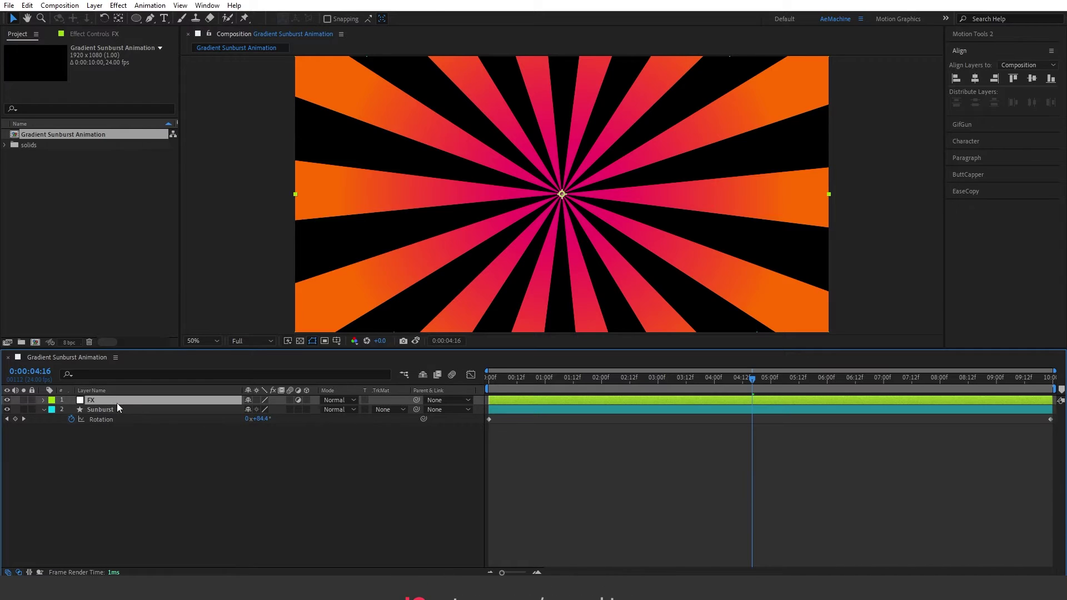
- Apply the Twirl effect to FX with a 59° angle and twirl radius 100
click(207, 5)
click(268, 176)
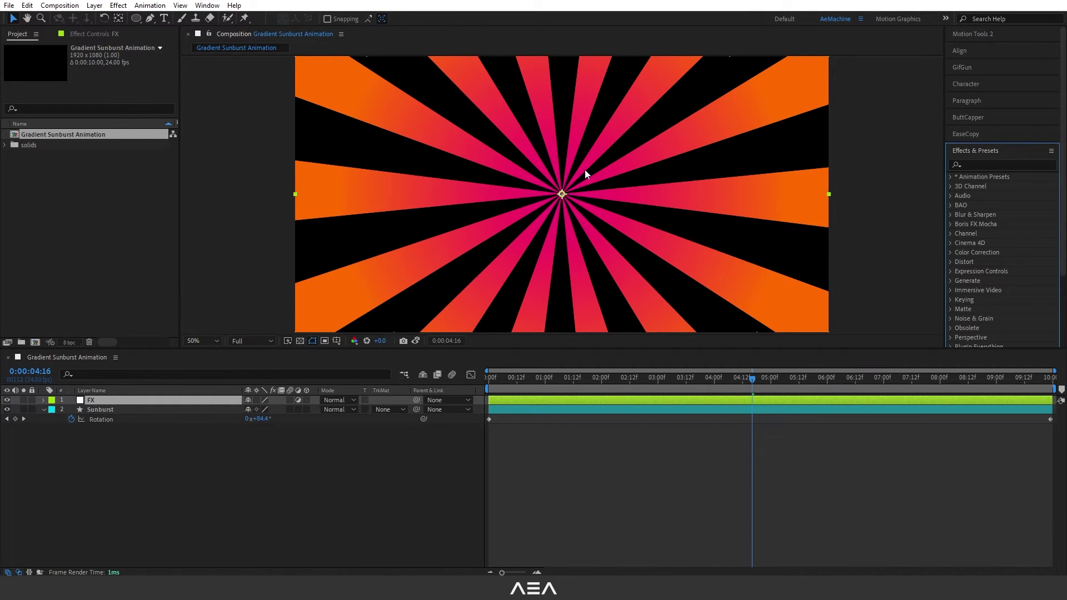
click(977, 164)
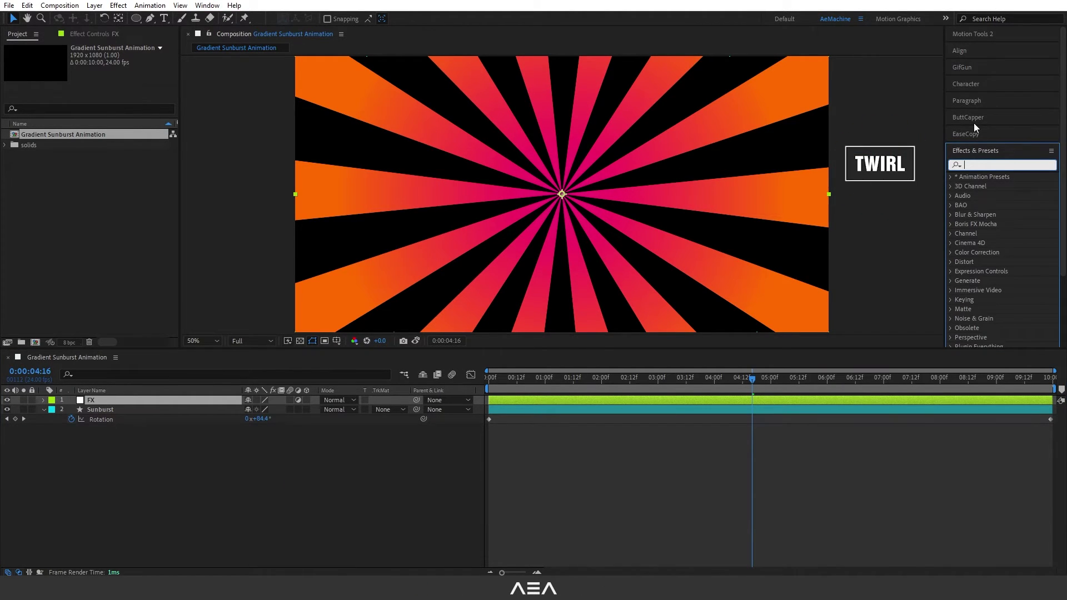
text(Twirl)
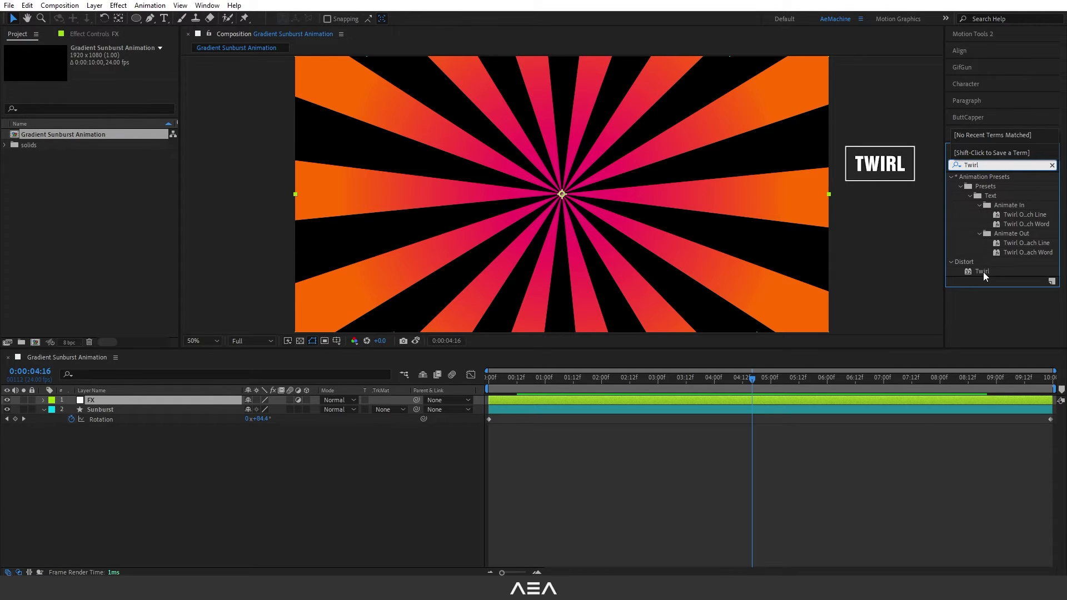
double_click(983, 272)
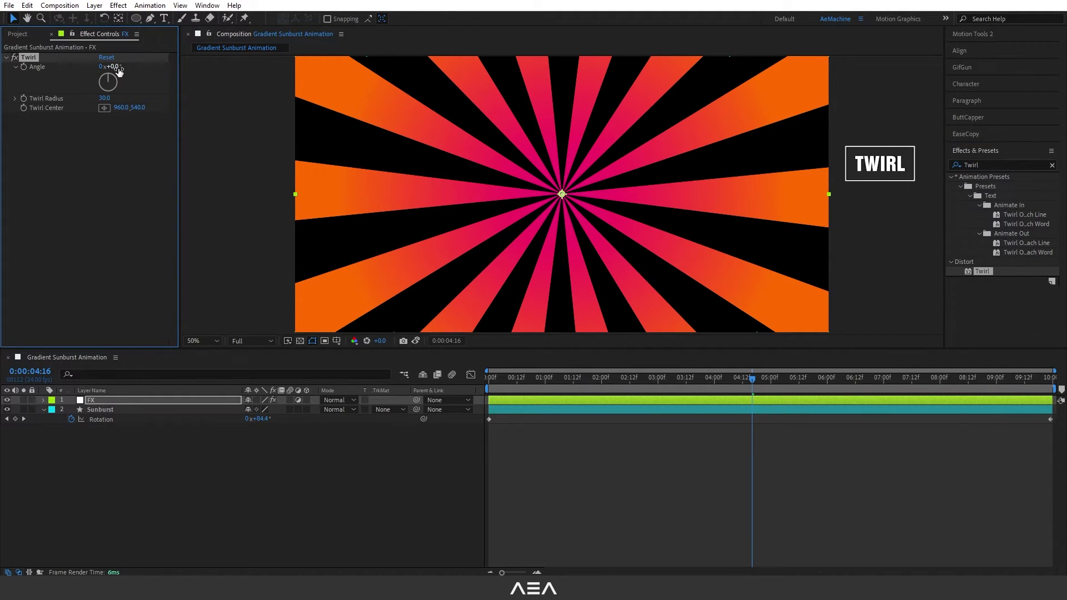
drag(118, 67, 154, 68)
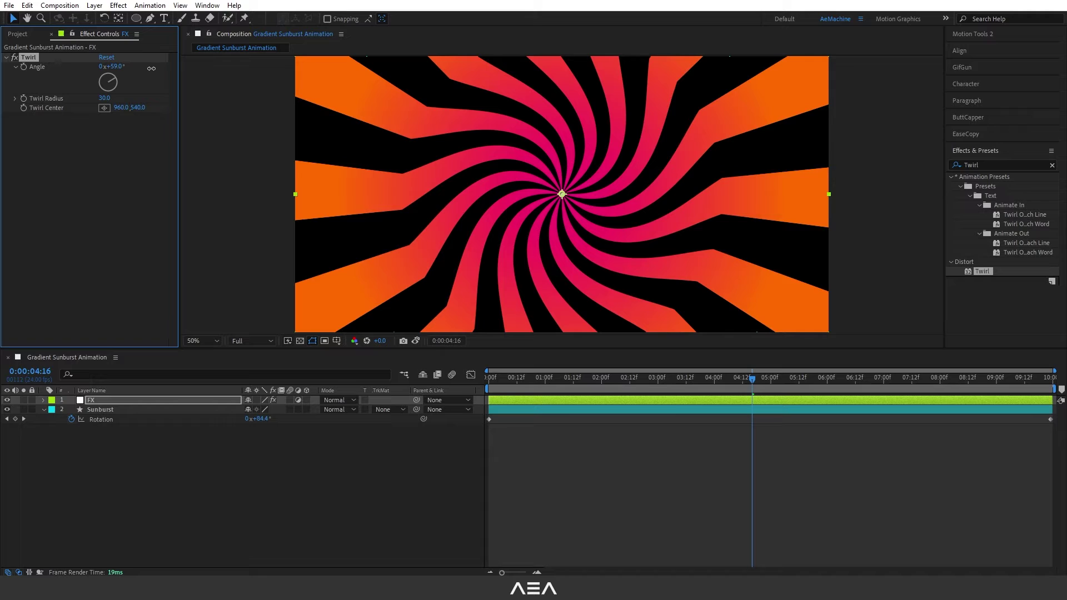
drag(104, 99, 174, 101)
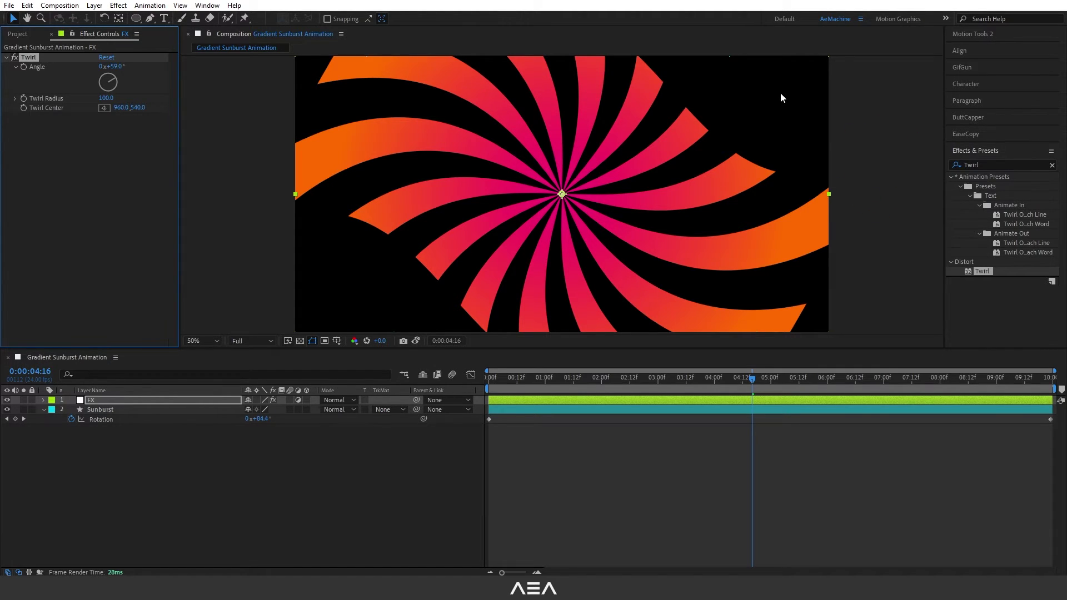
- Add a Transform effect to FX and scale the twirled sunburst to 206%
click(993, 165)
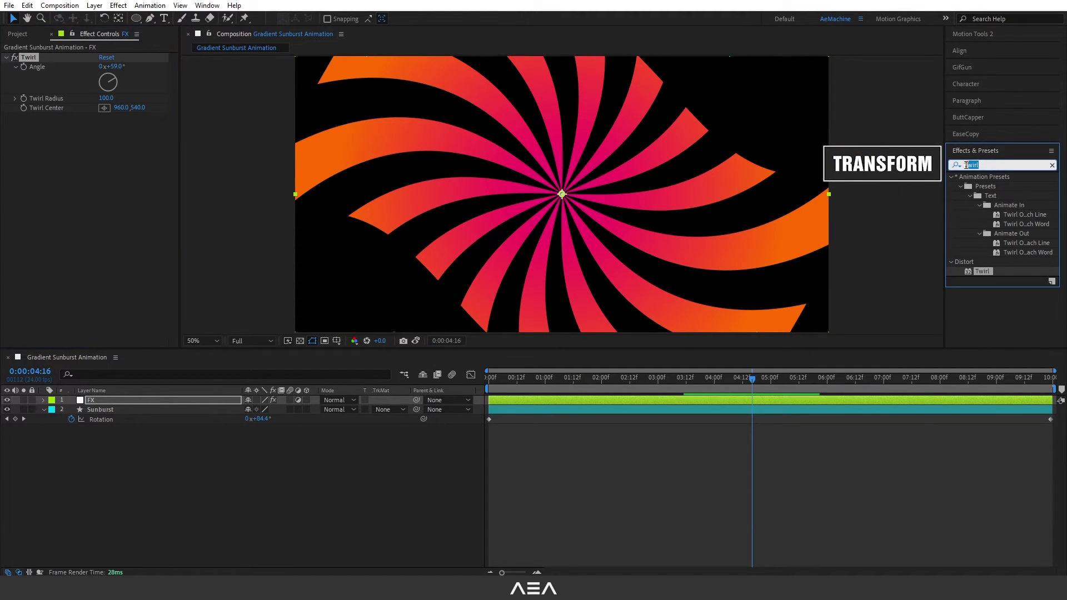
text(tran)
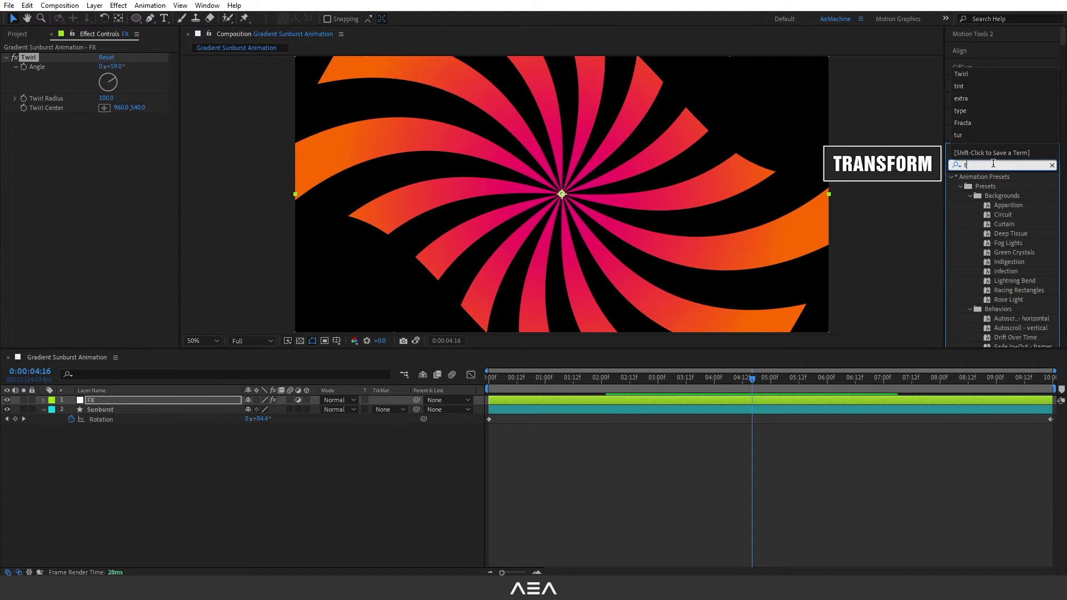
double_click(999, 234)
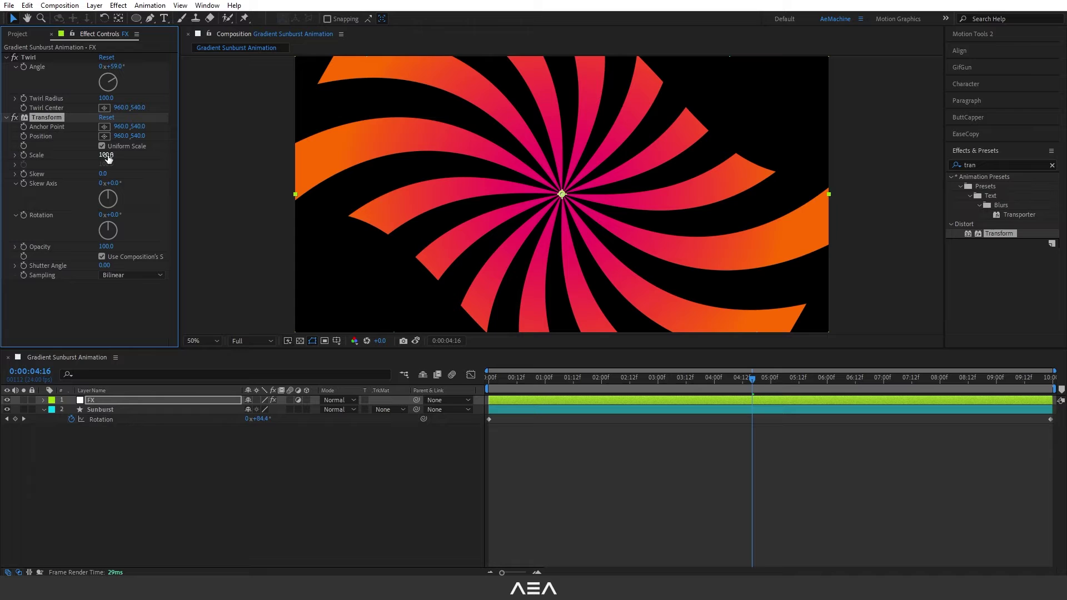
drag(108, 158, 179, 166)
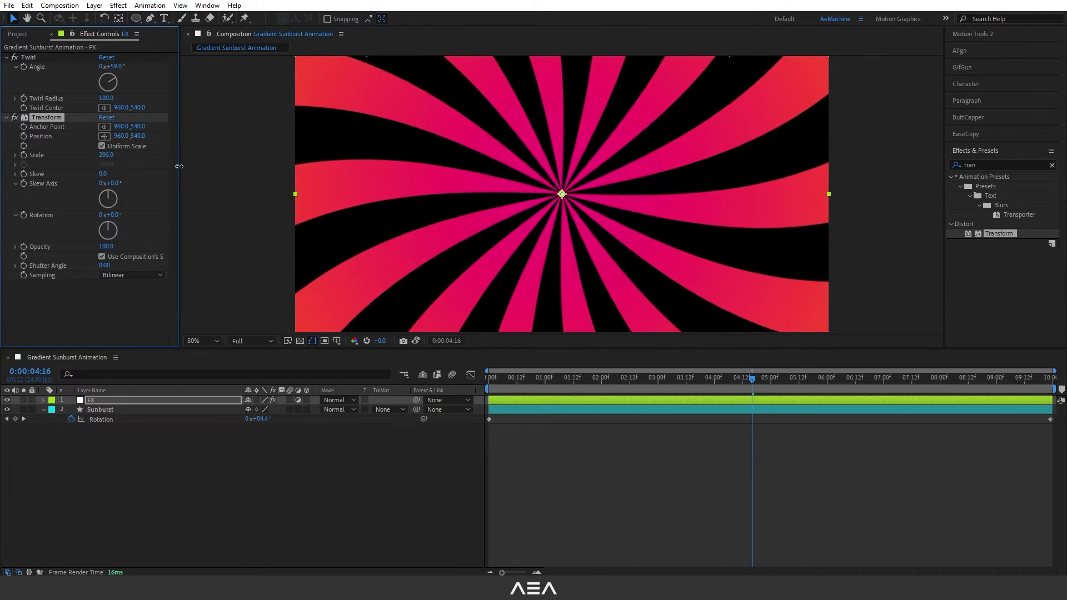
scroll(548, 199, up, 4)
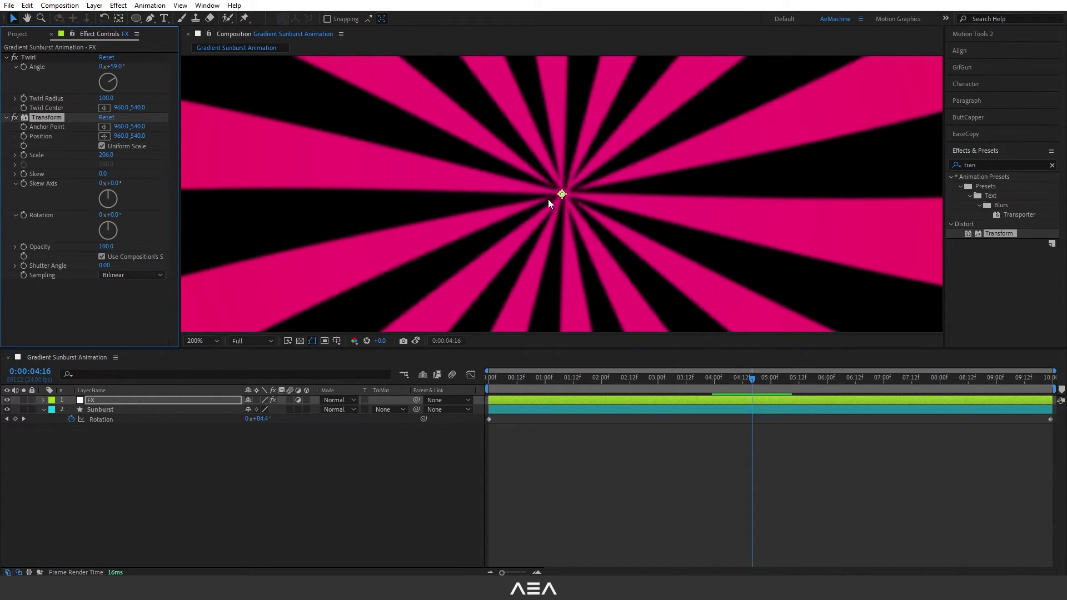
scroll(548, 199, down, 2)
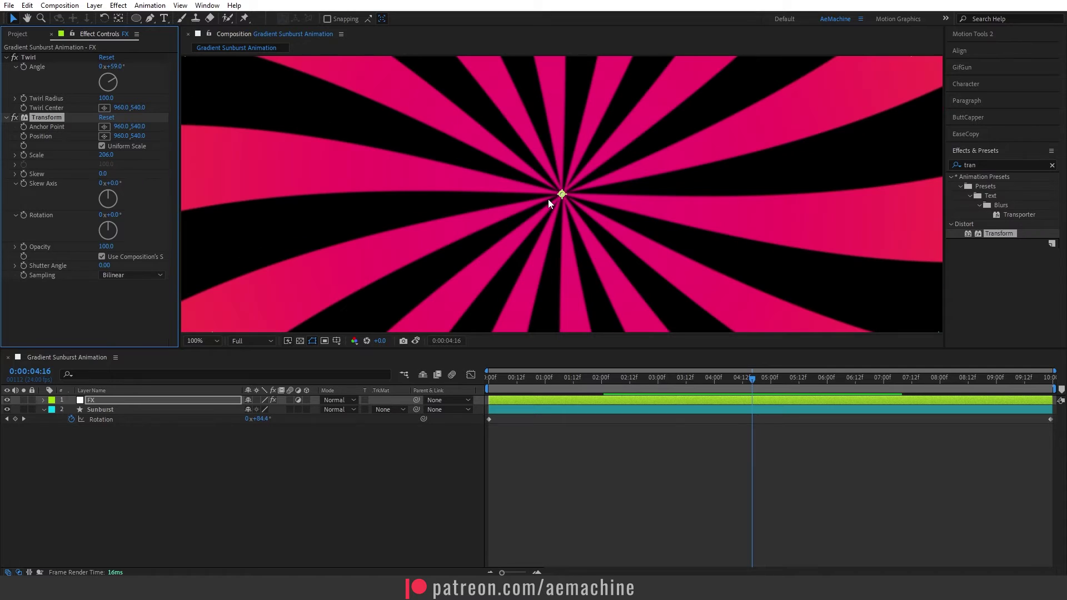
- Add a Curves effect on the Alpha channel and steepen the curve to harden the ray edges
click(998, 167)
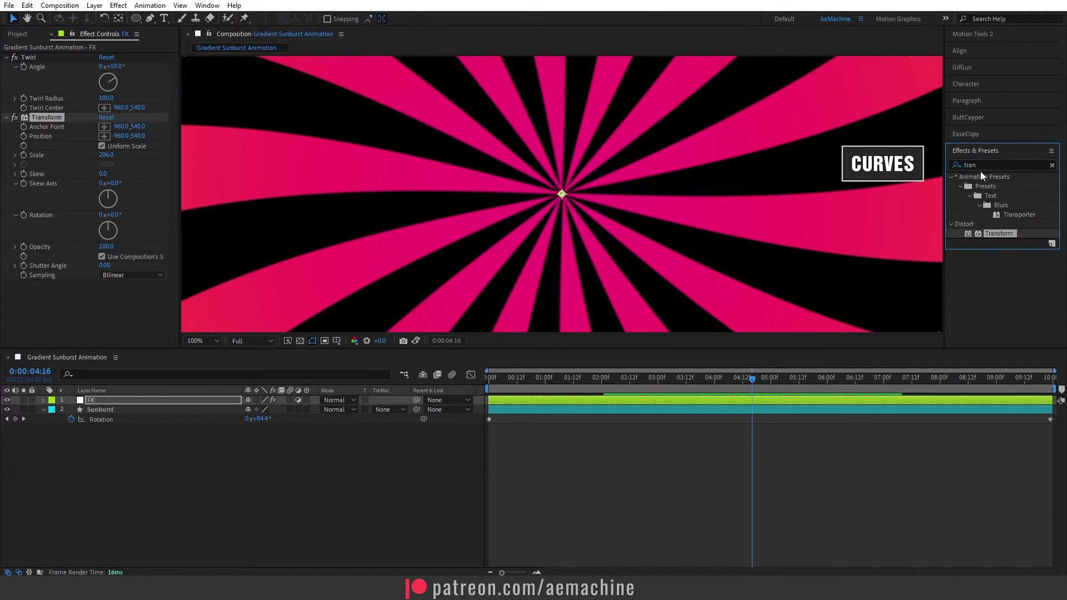
key(ctrl+a)
text(curve)
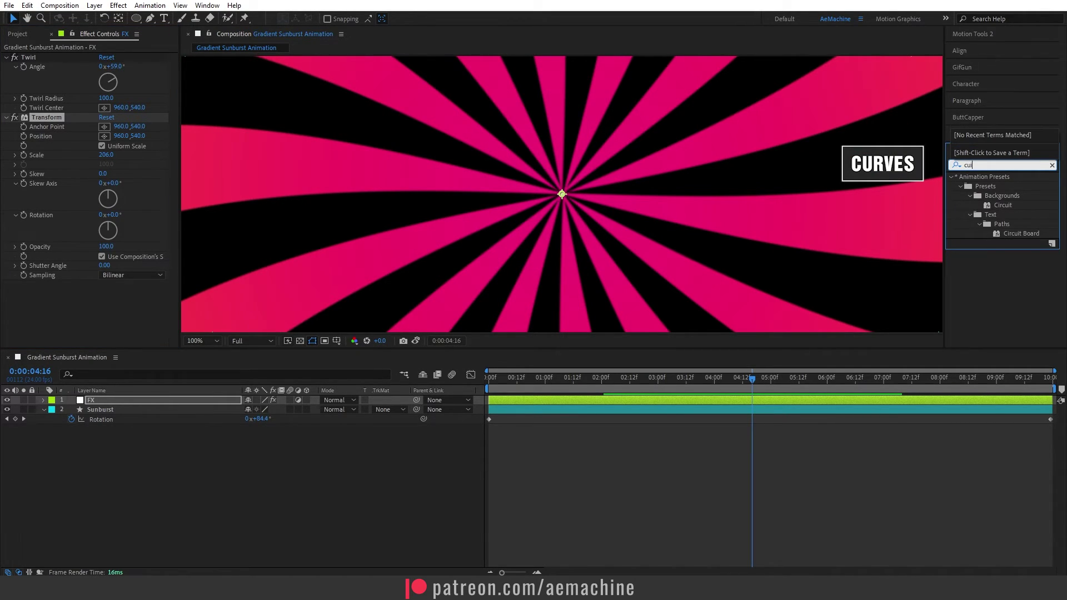
double_click(1001, 223)
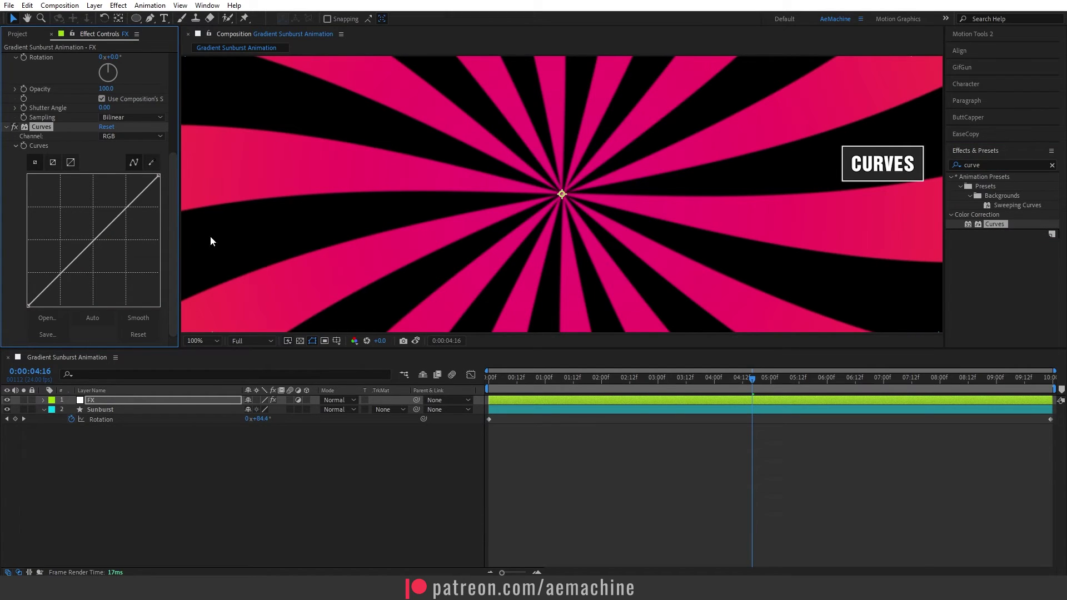
click(142, 137)
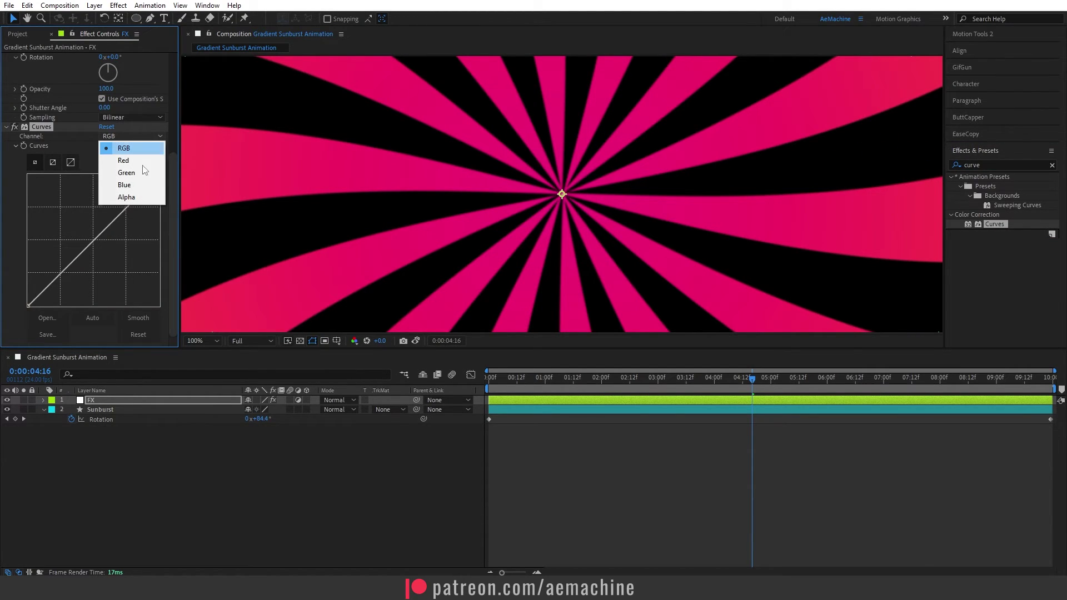
click(146, 199)
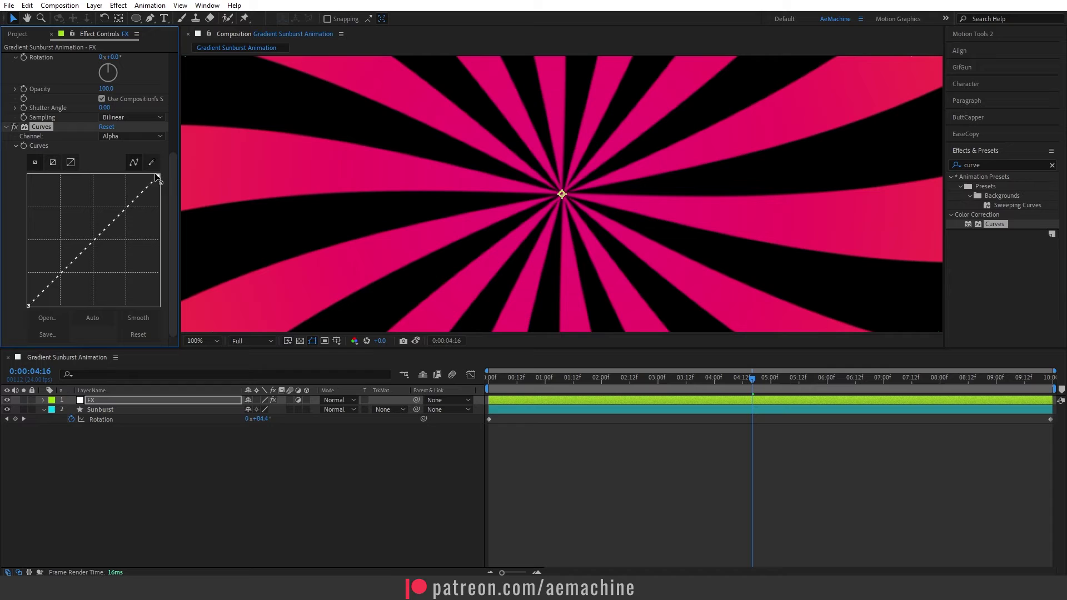
drag(157, 175, 120, 161)
key(period)
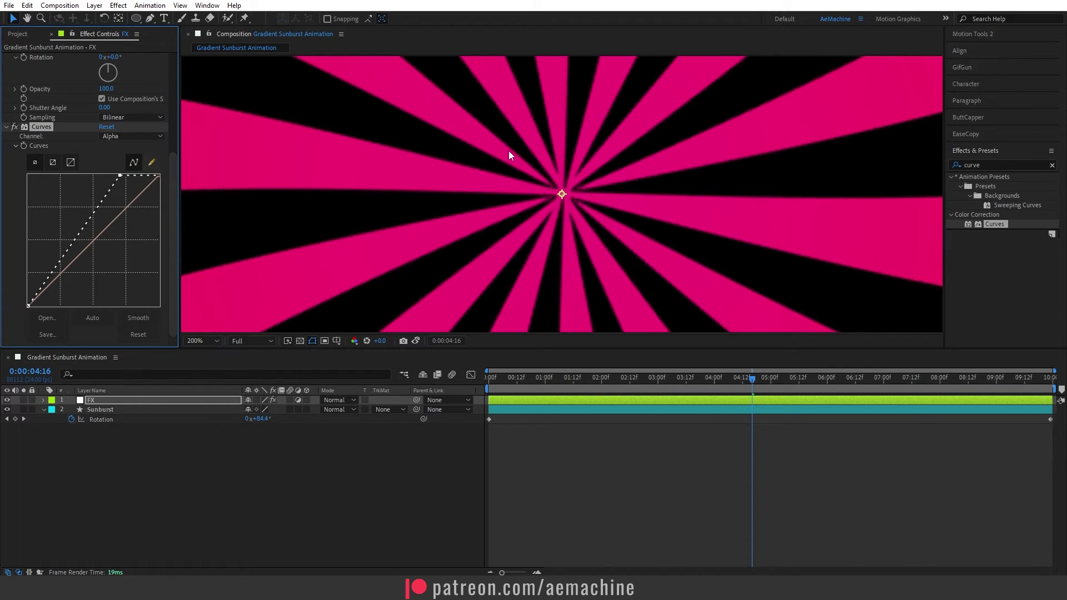
drag(29, 305, 55, 318)
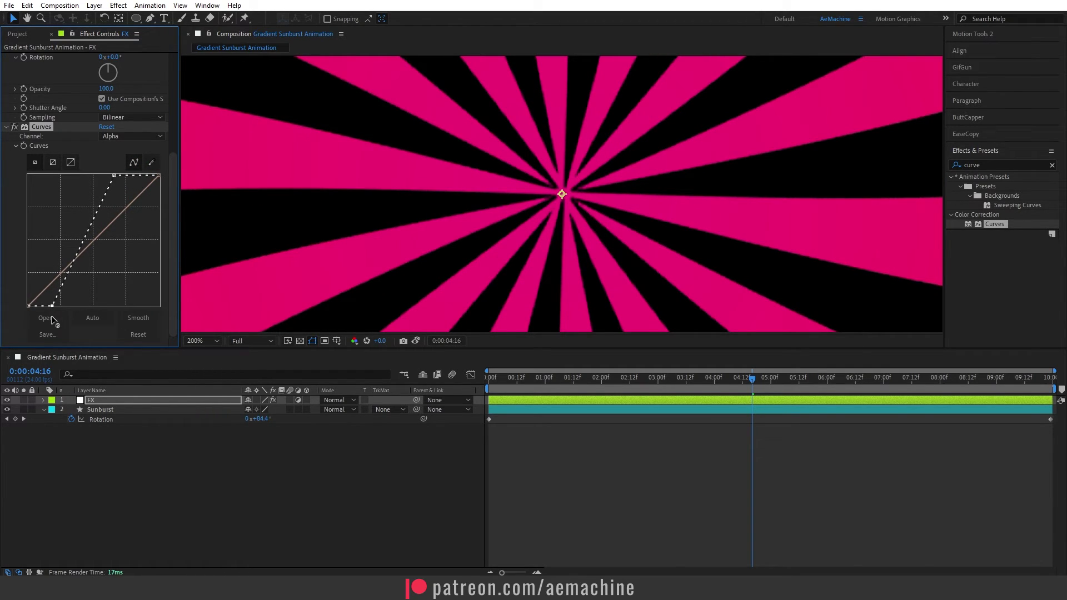
key(comma)
key(comma)
key(comma)
key(ctrl+shift+a)
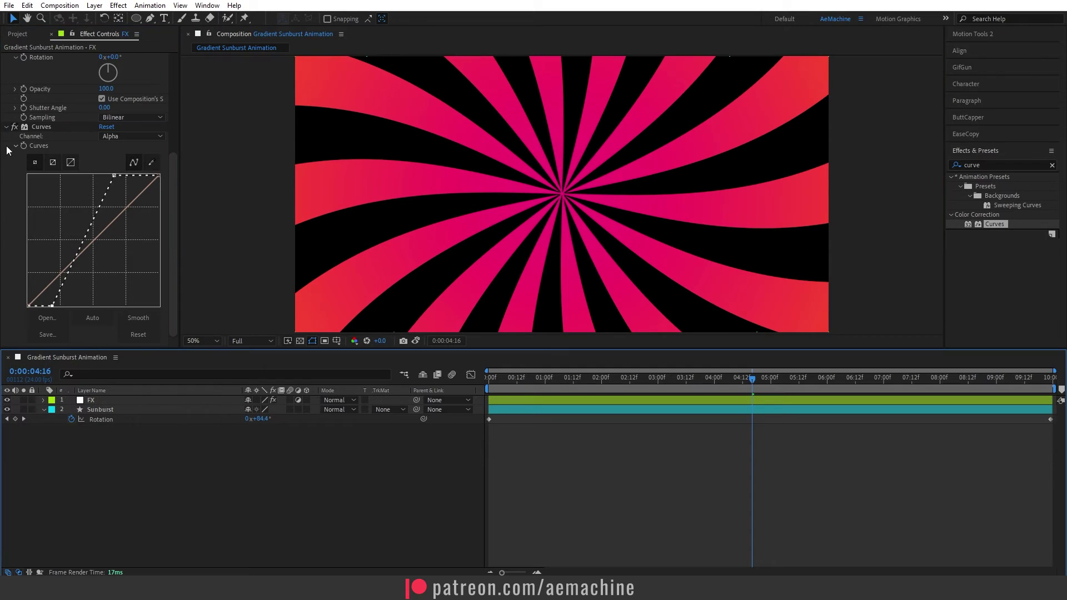
- Collapse the Curves, Transform and Twirl settings and preview the animation
click(15, 131)
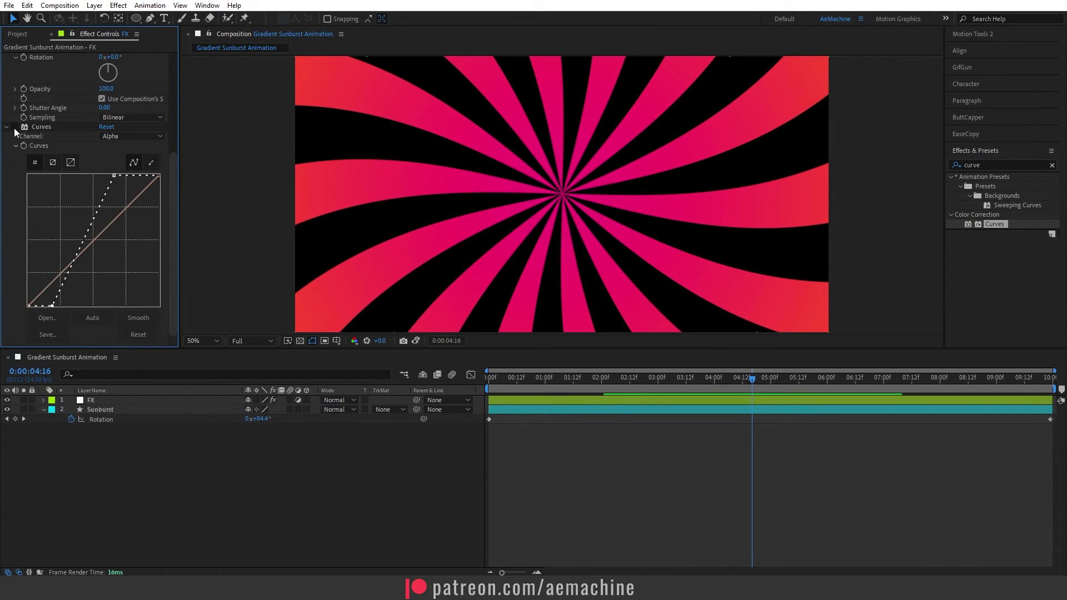
click(7, 127)
click(6, 117)
click(6, 58)
key(space)
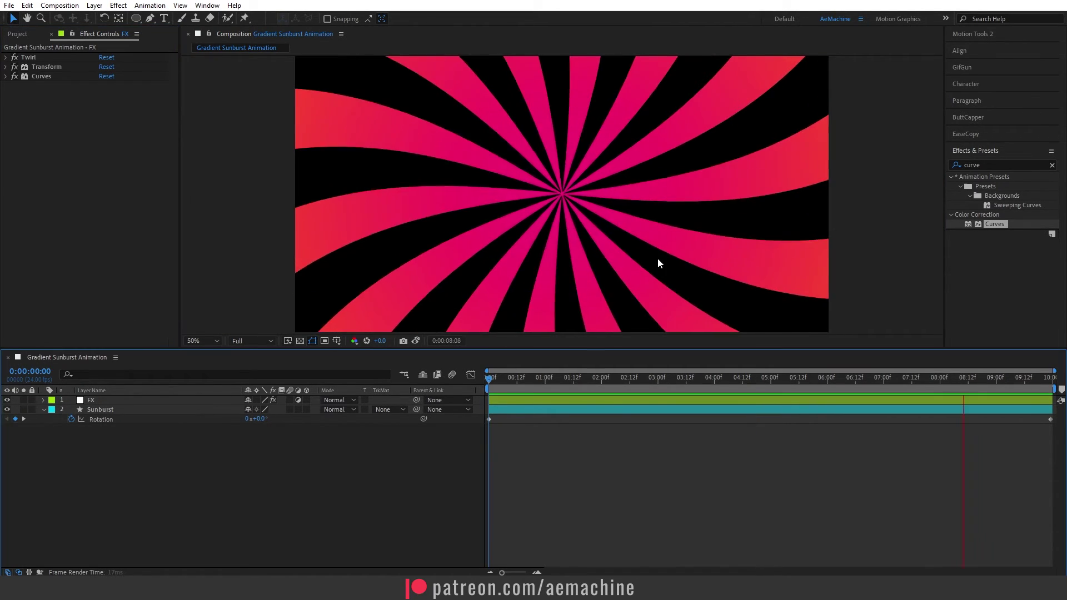
- Create a new solid layer named BG from the composition's context menu
right_click(108, 447)
mouse_move(224, 315)
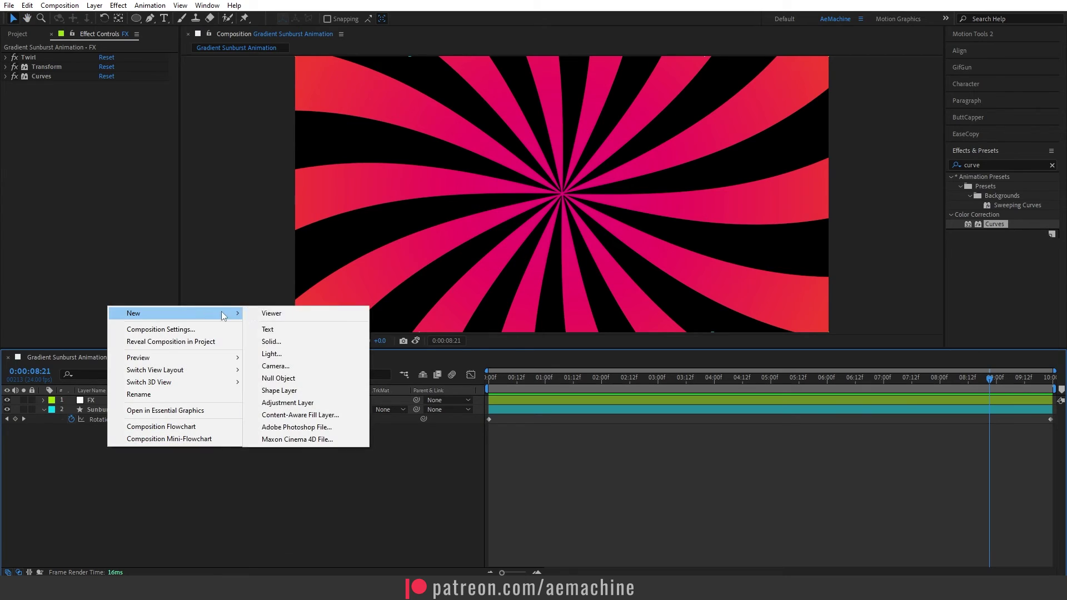
click(306, 343)
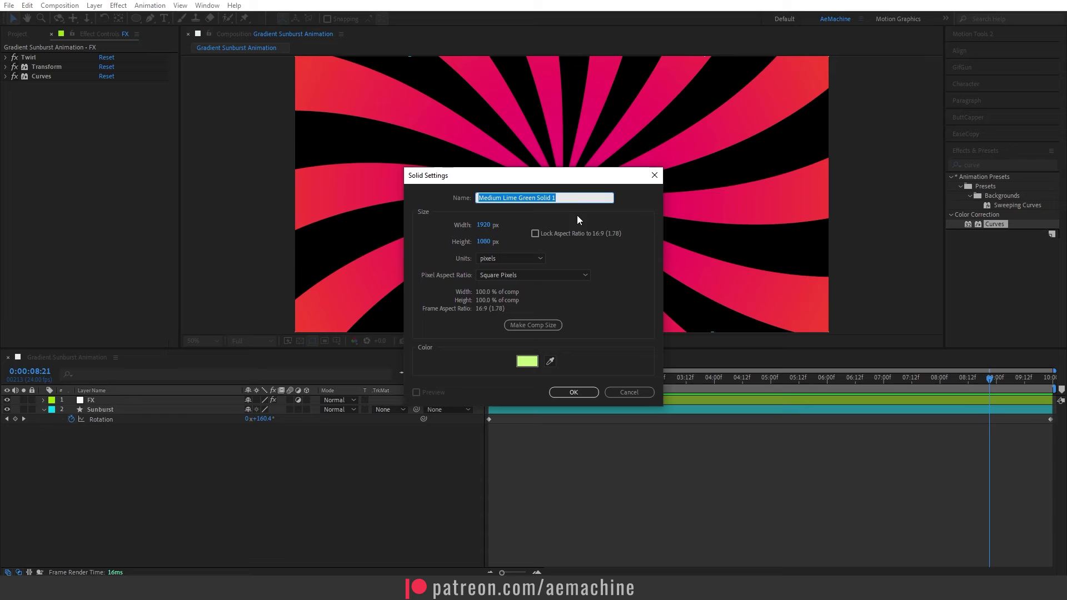
text(BG)
- Colour the BG solid dark magenta #700C32 by sampling the sunburst pink and darkening it
click(527, 362)
drag(450, 379, 412, 390)
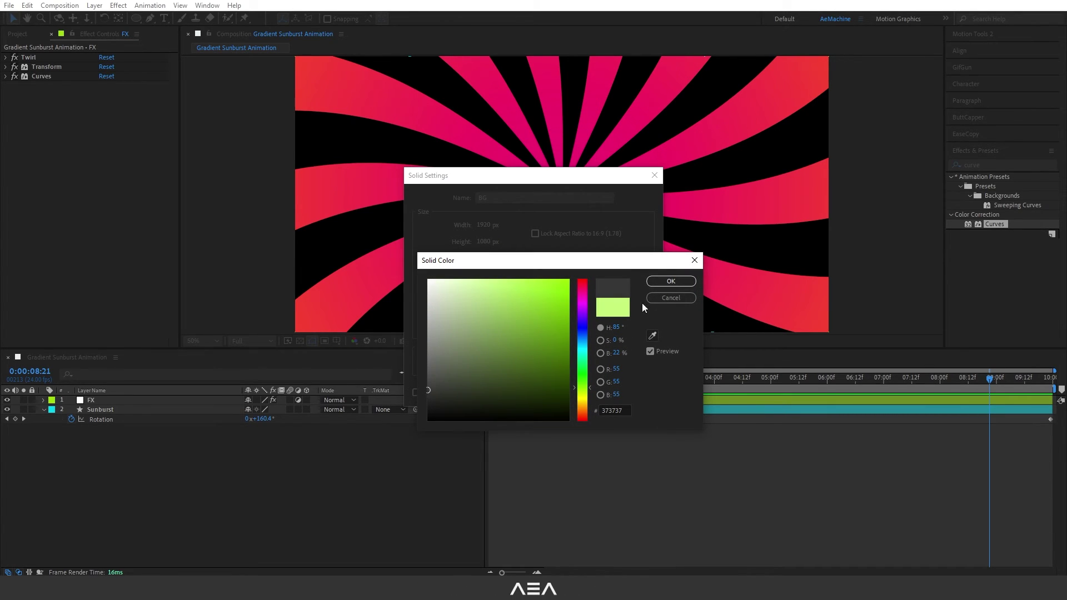
click(671, 281)
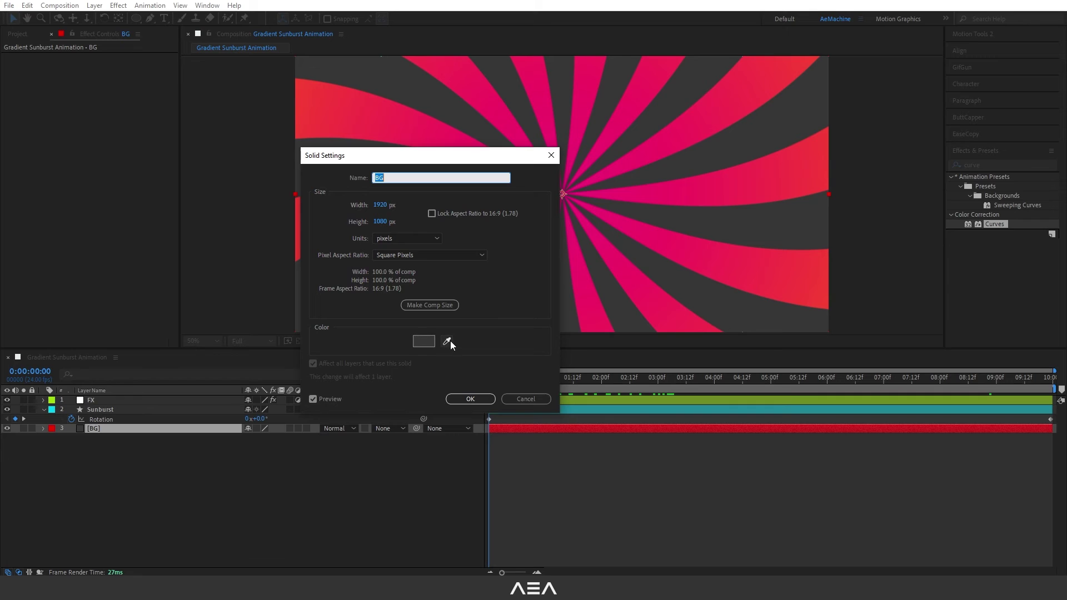
click(447, 341)
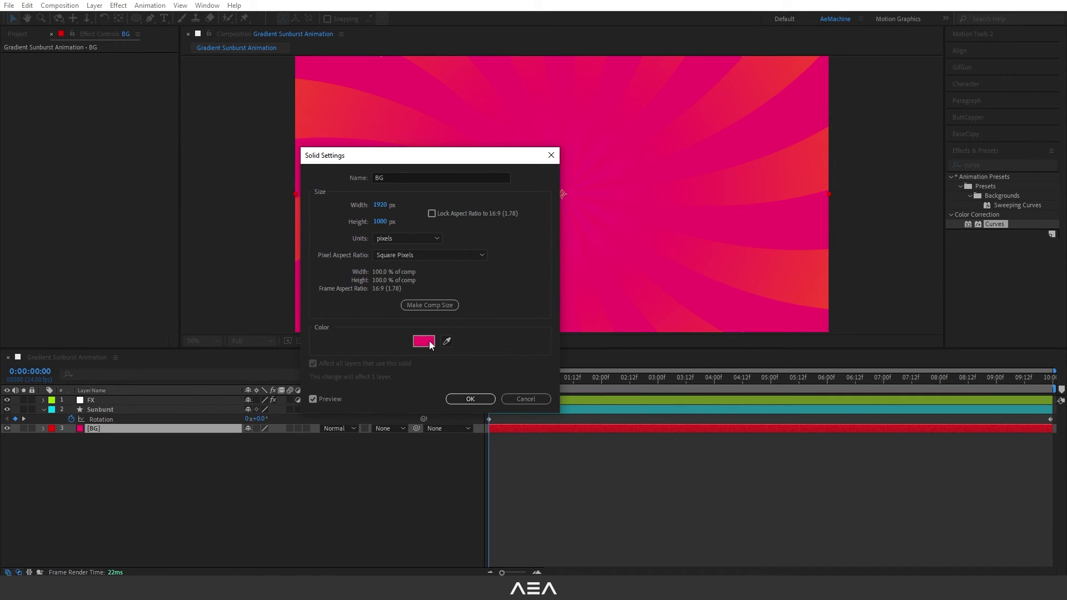
click(425, 342)
drag(557, 290, 556, 338)
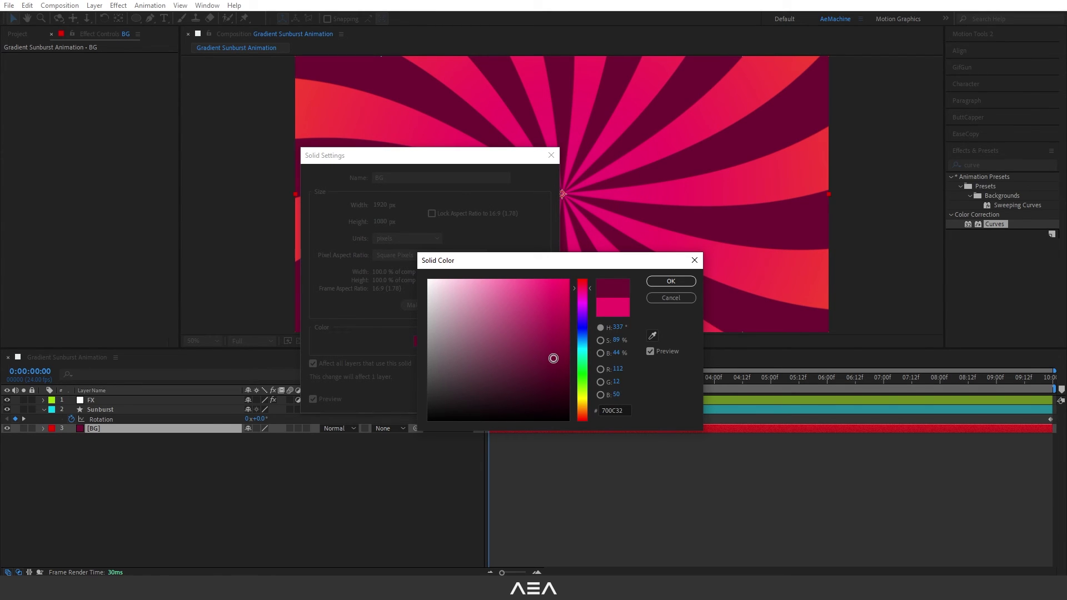
key(Return)
key(Return)
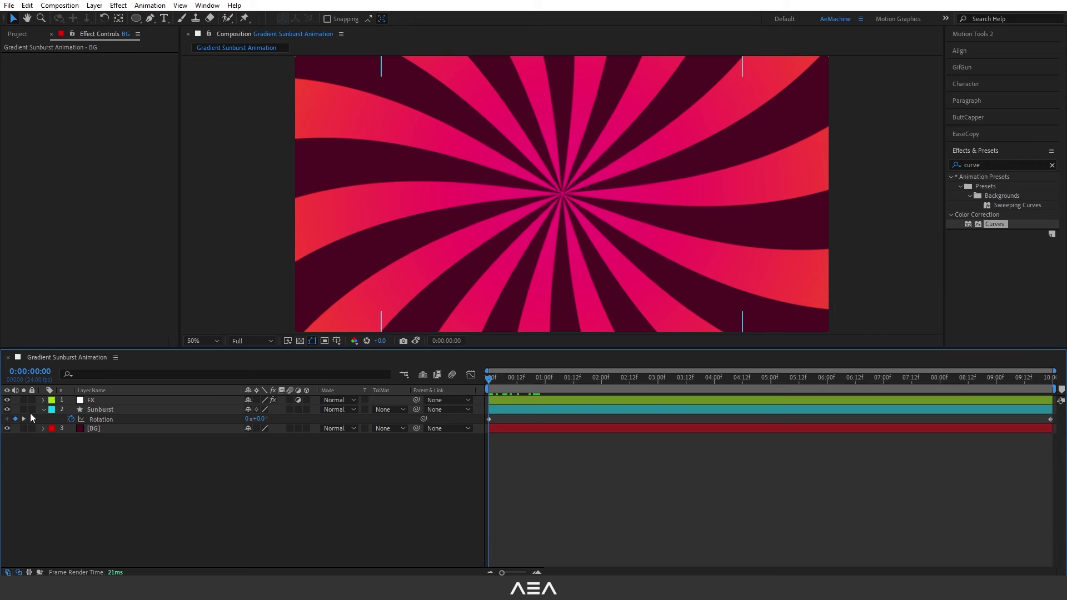